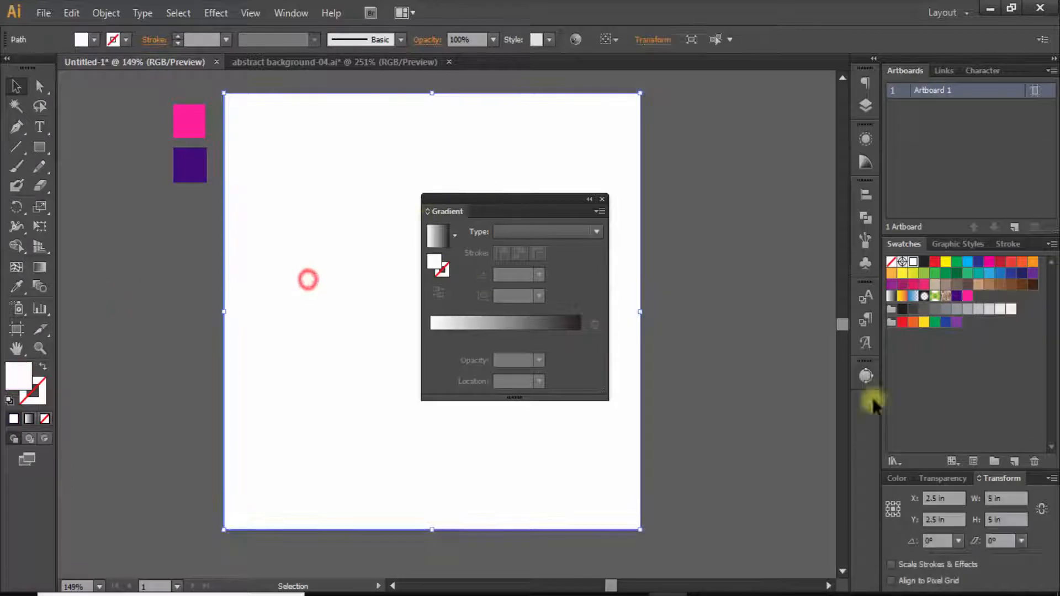
Step: Fill the background square with a pink-to-purple linear gradient running vertically, dark purple at the top and pink at the bottom
left_click(509, 324)
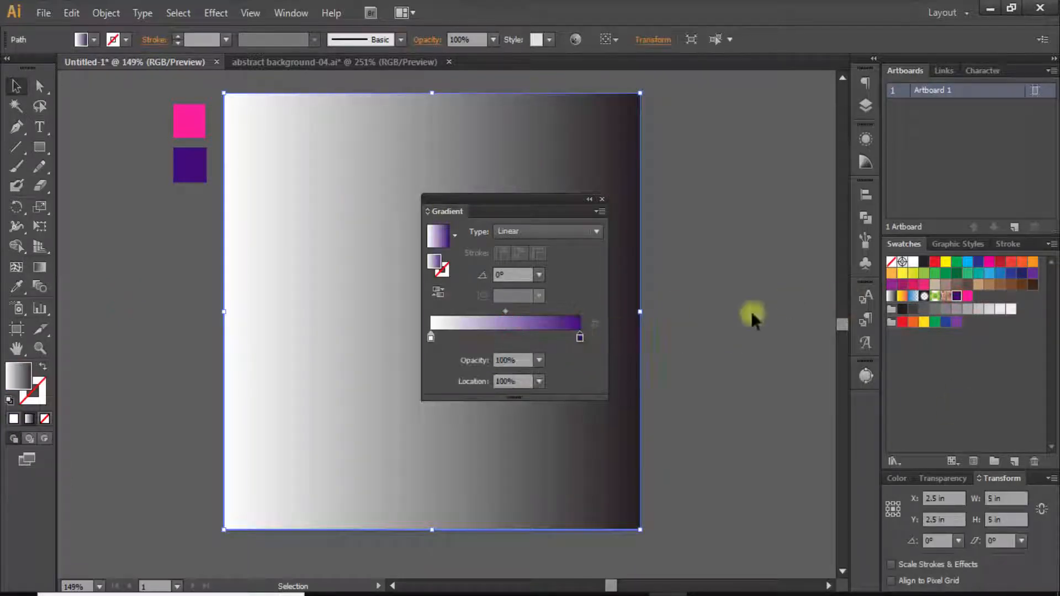
left_click_drag(430, 335, 431, 336)
left_click_drag(433, 207, 864, 382)
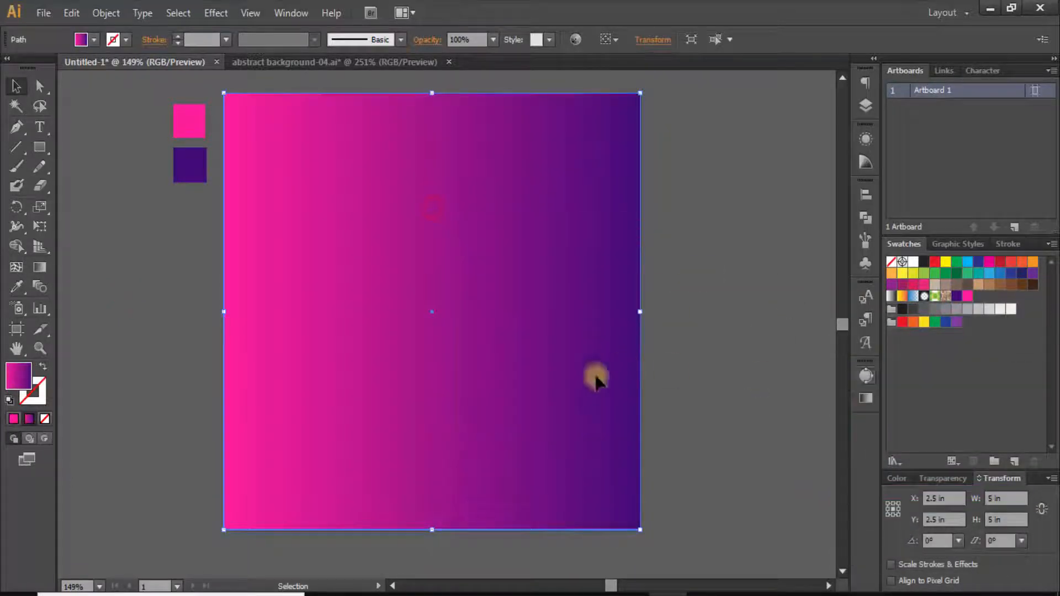
left_click_drag(397, 444, 398, 448)
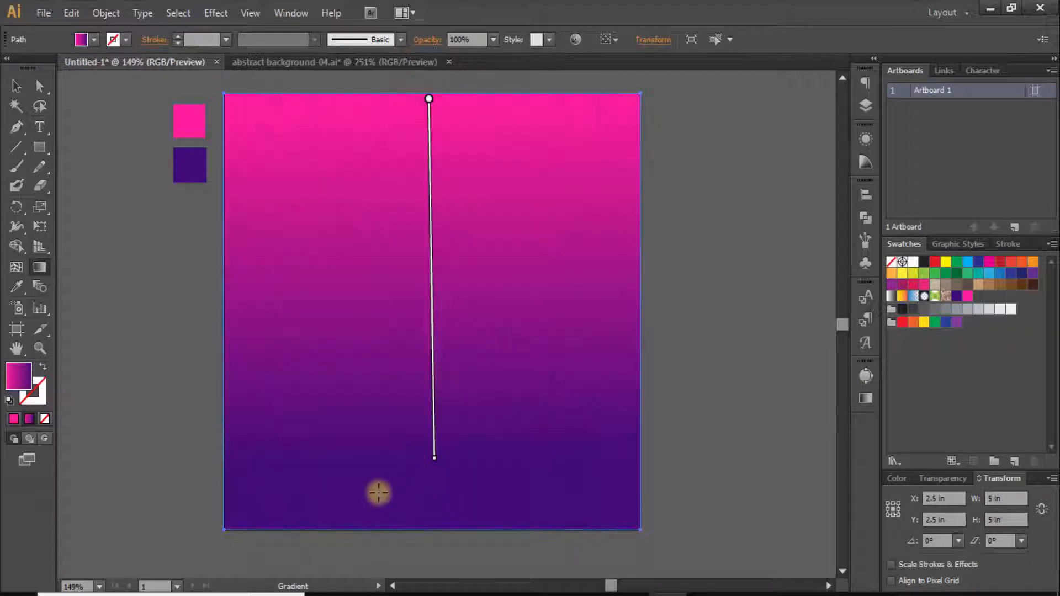
left_click_drag(436, 165, 501, 497)
key("v")
left_click(666, 346)
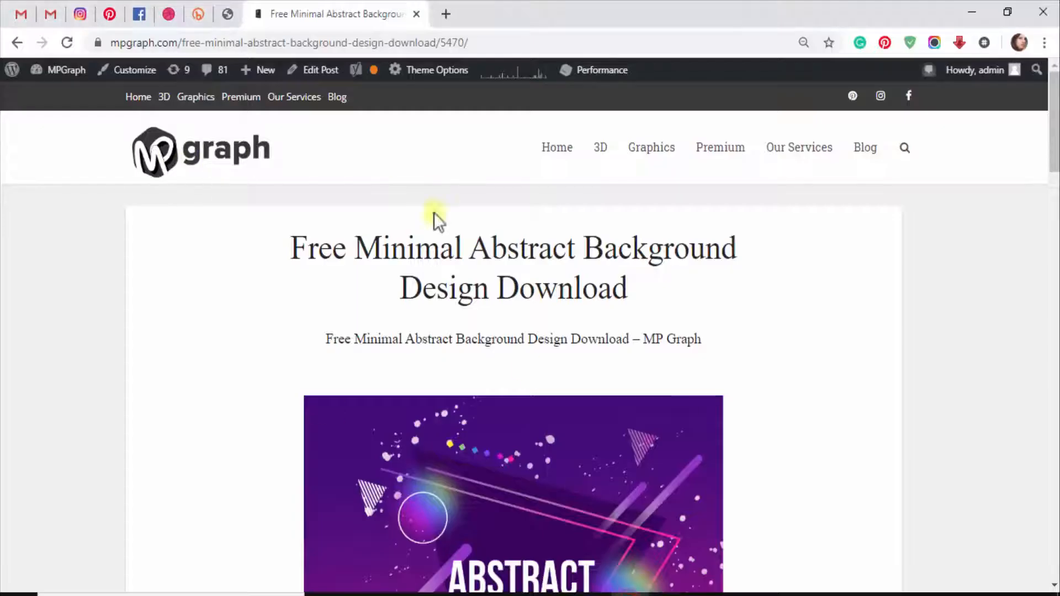
scroll(804, 324, "down", 5)
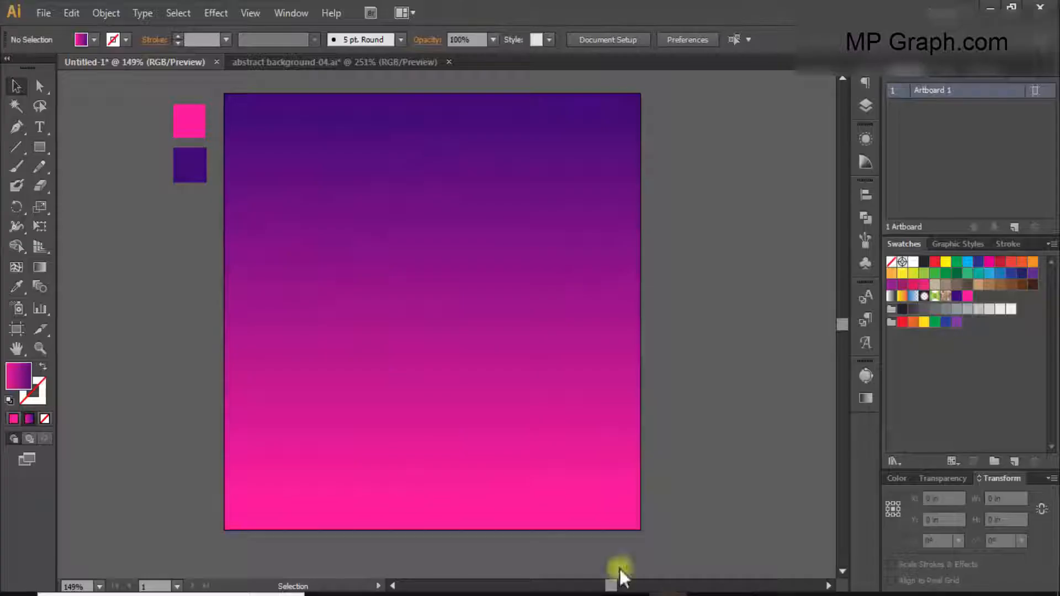
key("ctrl+KP_Add")
key("ctrl+KP_Add")
key("ctrl+minus")
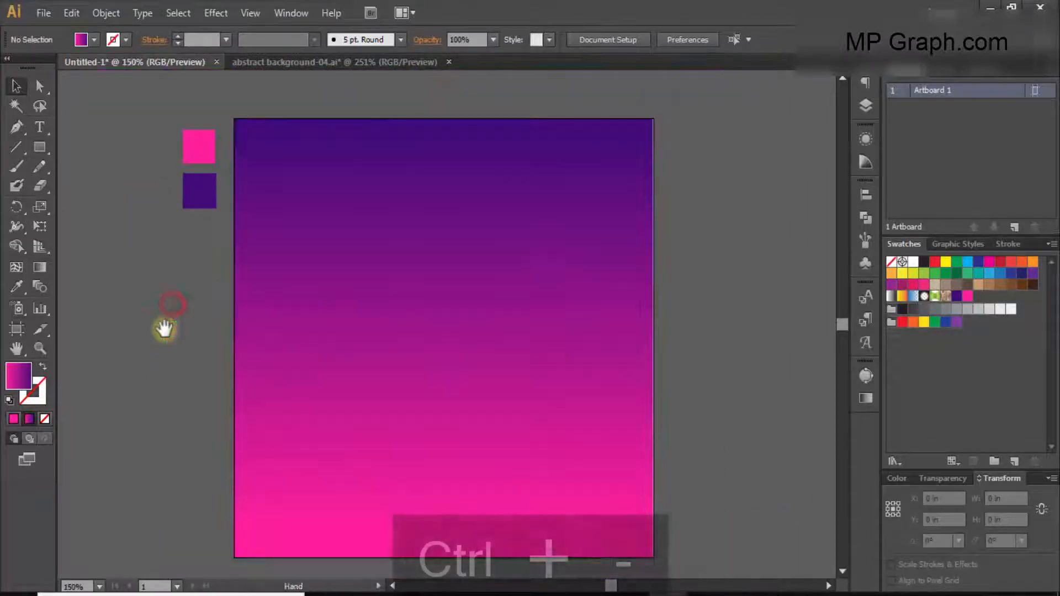
Step: Draw a large closed triangle with the Pen tool over the gradient background, with its lowest corner near the bottom of the artboard
key("p")
left_click(375, 221)
left_click(496, 347)
key("ctrl+z")
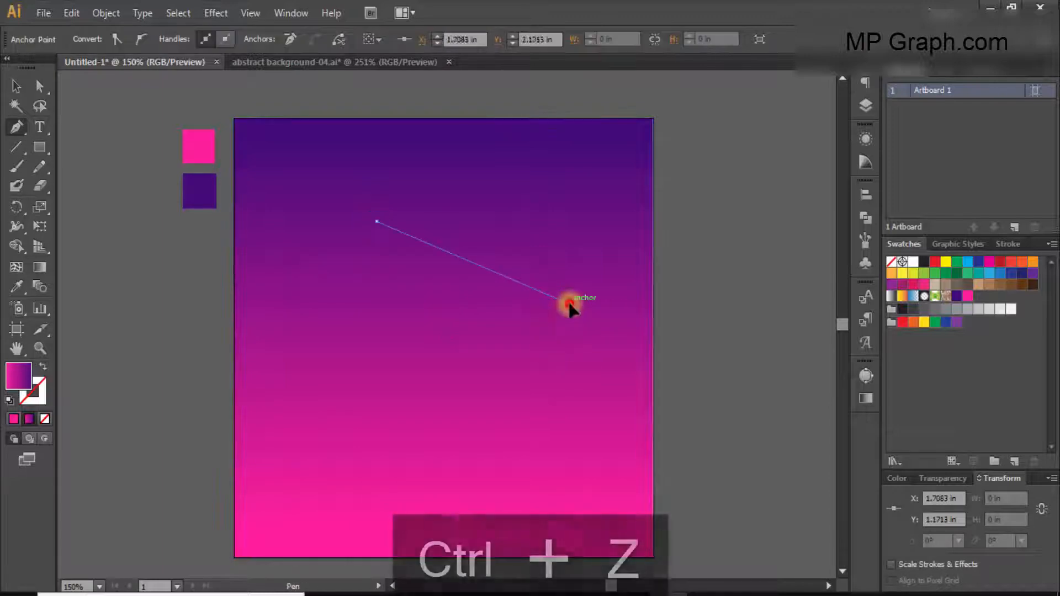
left_click(421, 510)
key("ctrl+x")
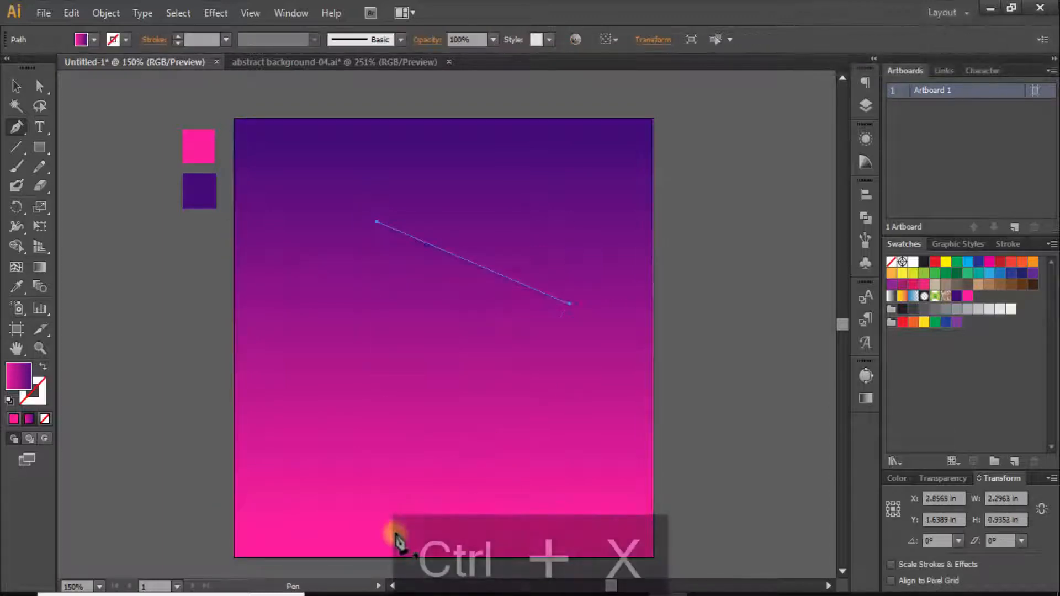
left_click(569, 303)
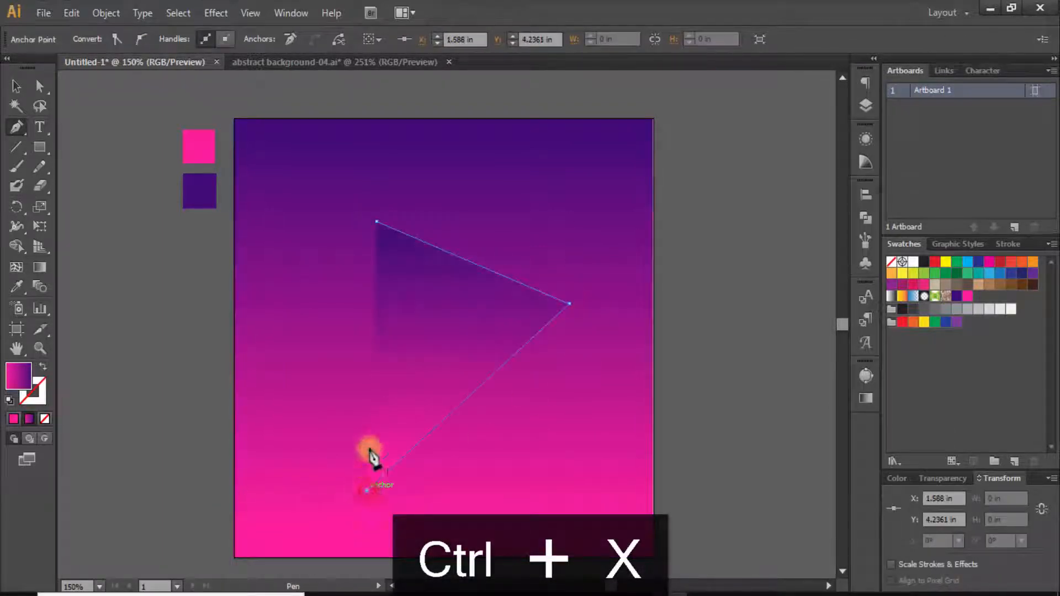
left_click(367, 493)
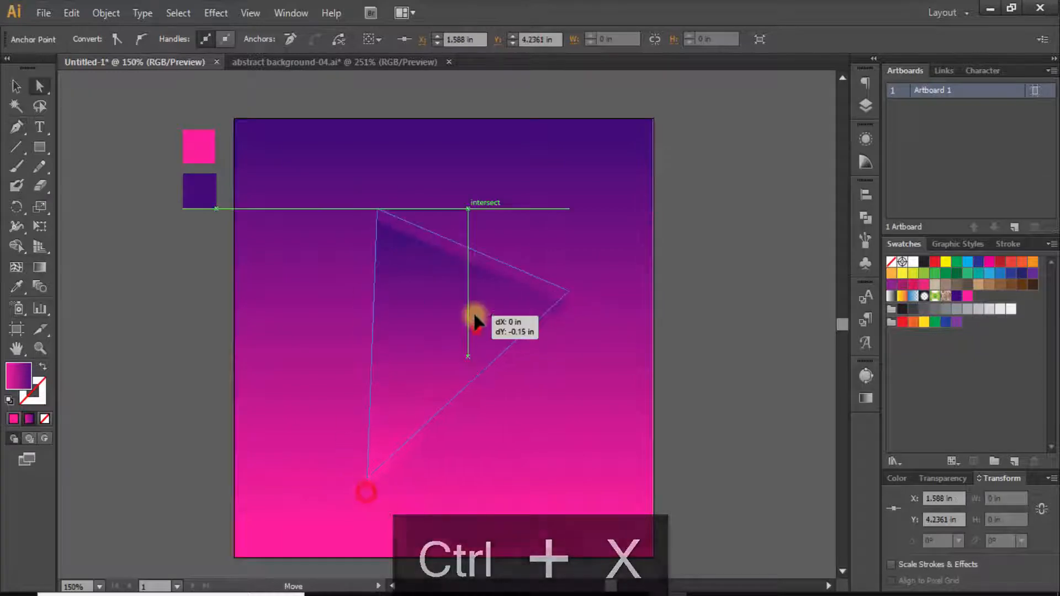
Step: Rotate and enlarge the triangle to cover most of the artboard, giving it the dark purple swatch 420d79 as its fill
key("v")
left_click_drag(570, 208, 578, 165)
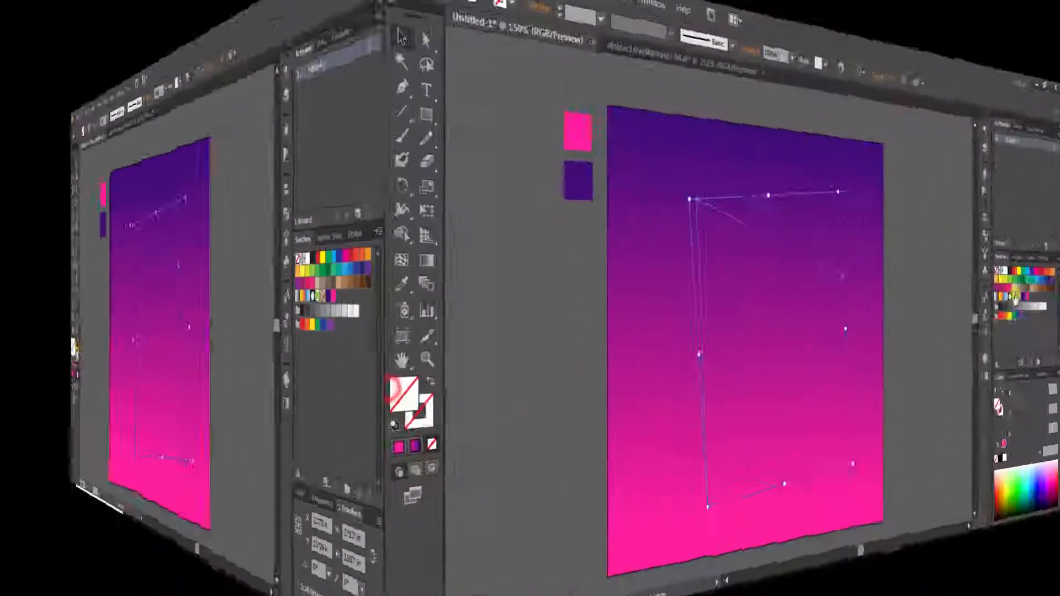
key("ctrl+plus")
key("ctrl+minus")
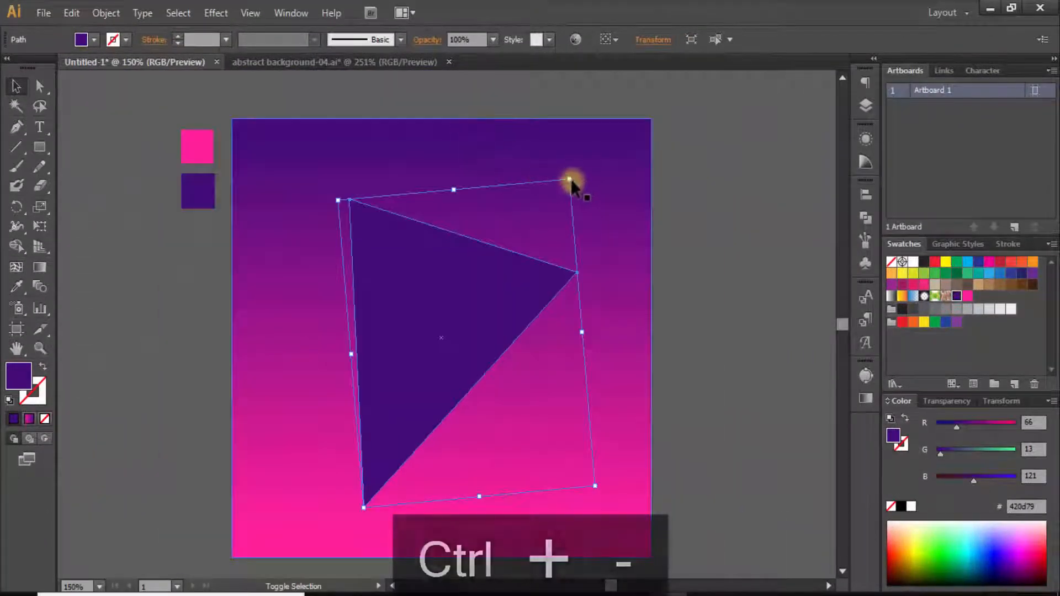
left_click_drag(570, 179, 587, 149)
key("ctrl+f")
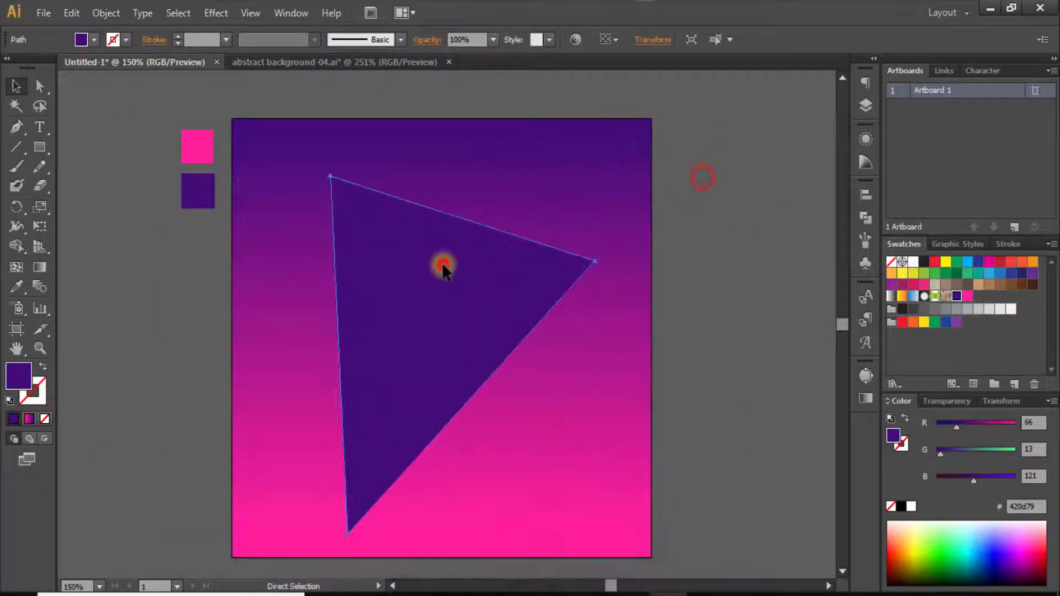
left_click(42, 364)
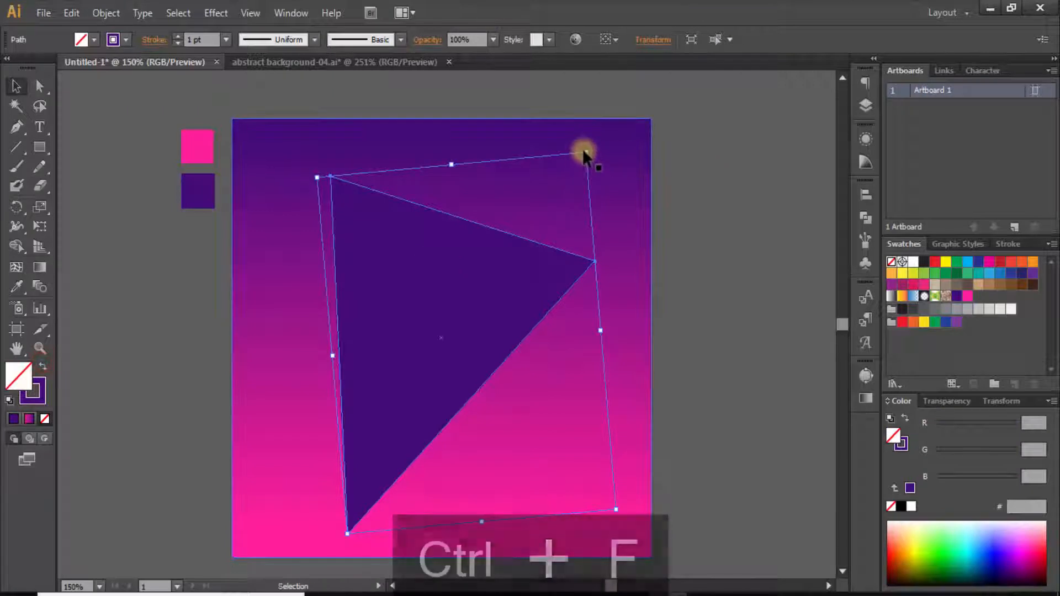
left_click_drag(581, 148, 577, 166)
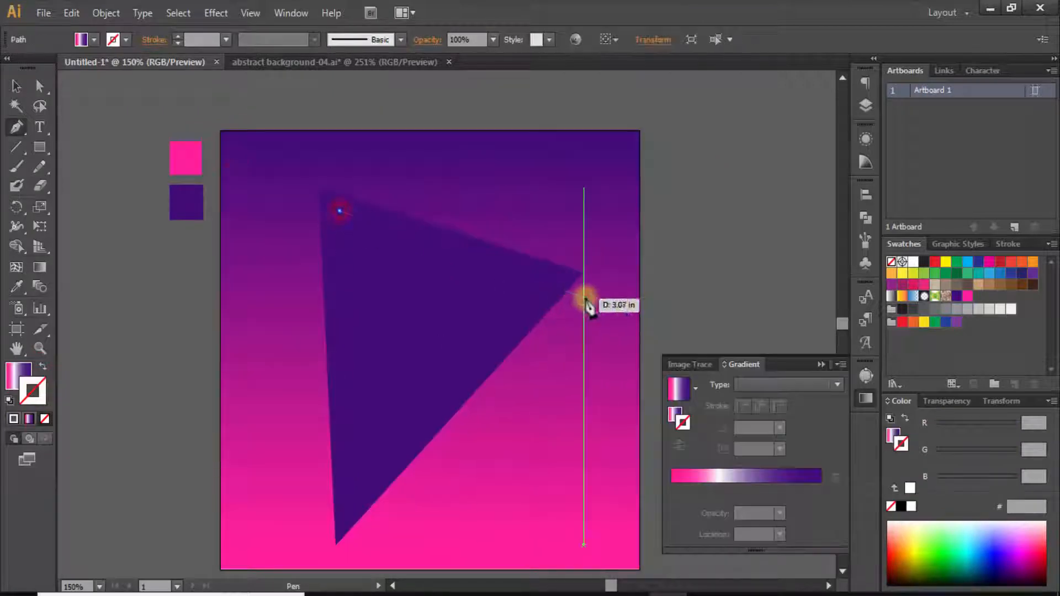
Step: Draw an open two-segment path along the triangle's upper and lower right edges with a pink-white-purple gradient stroke and no fill
left_click(584, 298)
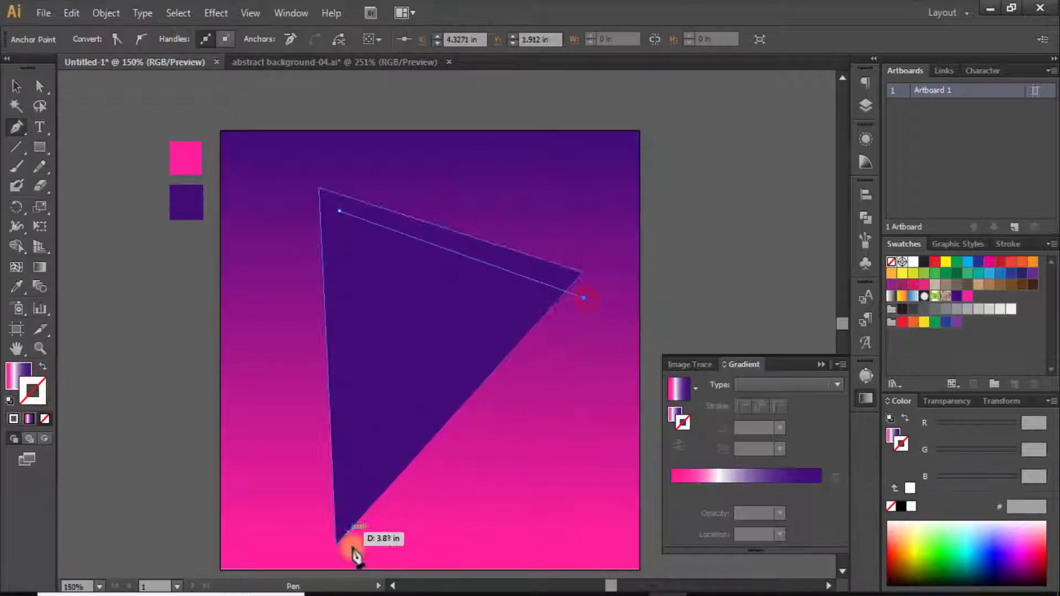
left_click(343, 546)
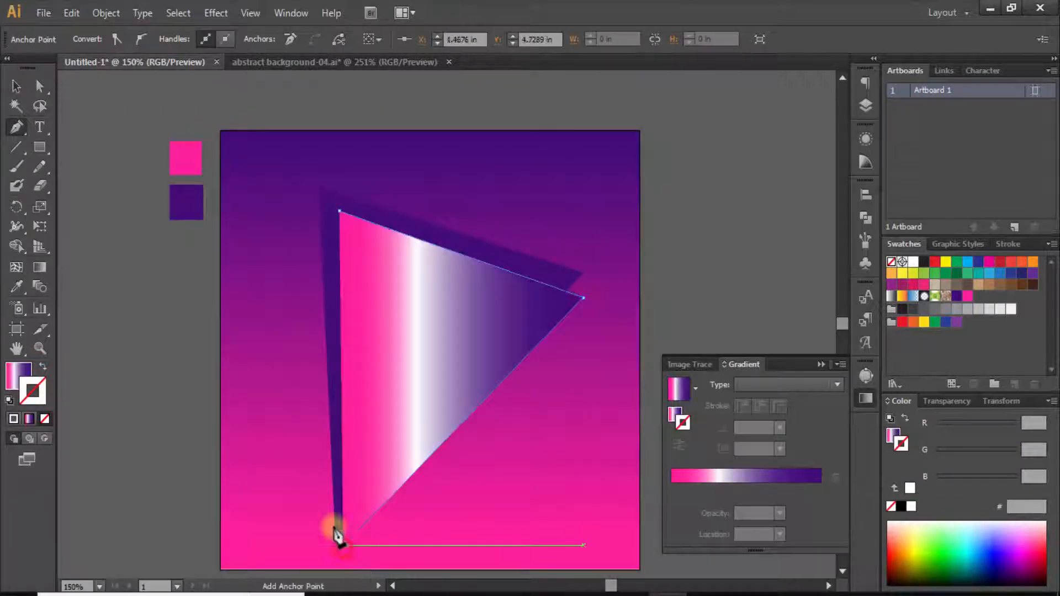
left_click(41, 366)
left_click(346, 542)
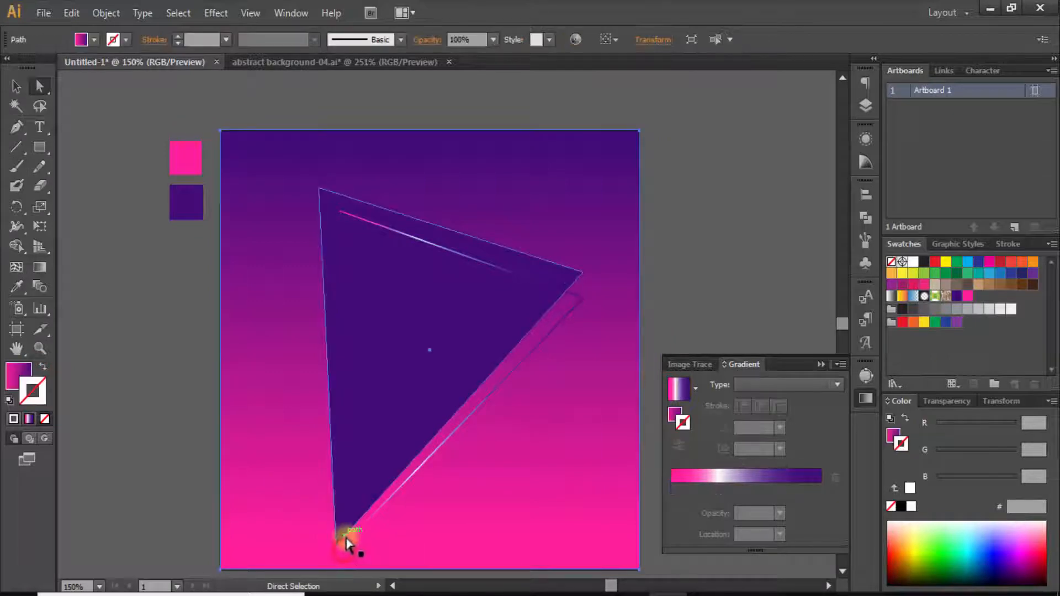
left_click(342, 549)
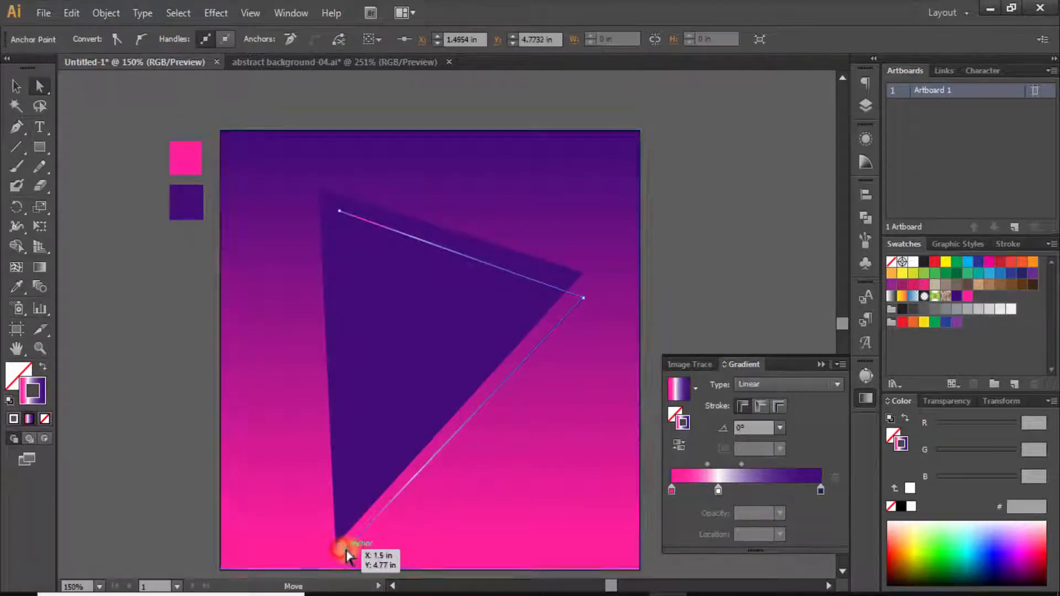
left_click(251, 179)
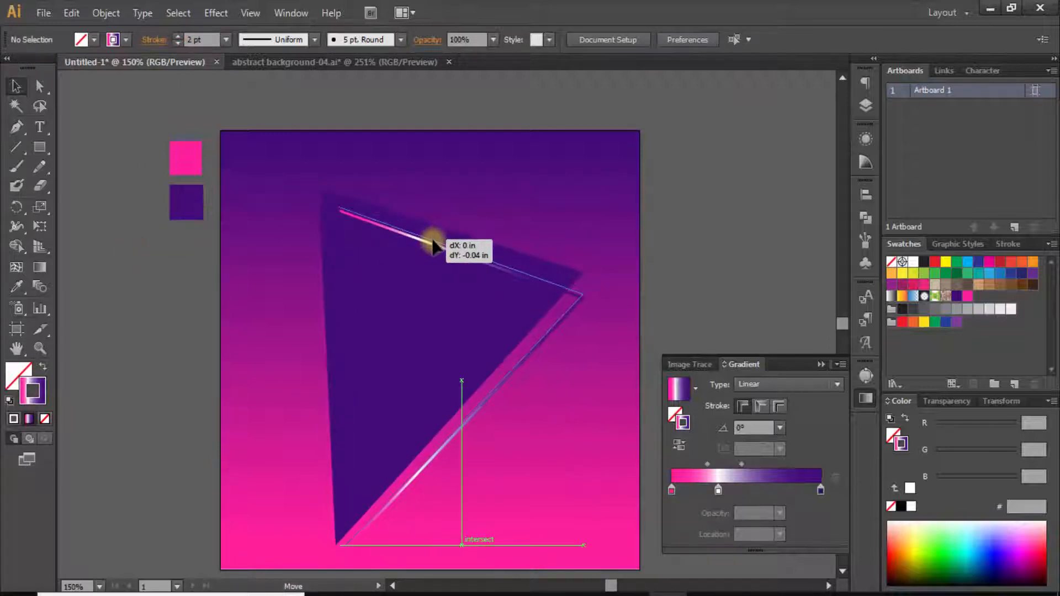
Step: Duplicate the gradient line path in place and shift the copy left over the triangle
left_click_drag(434, 247, 433, 246)
key("ctrl+f")
left_click_drag(491, 284, 404, 279)
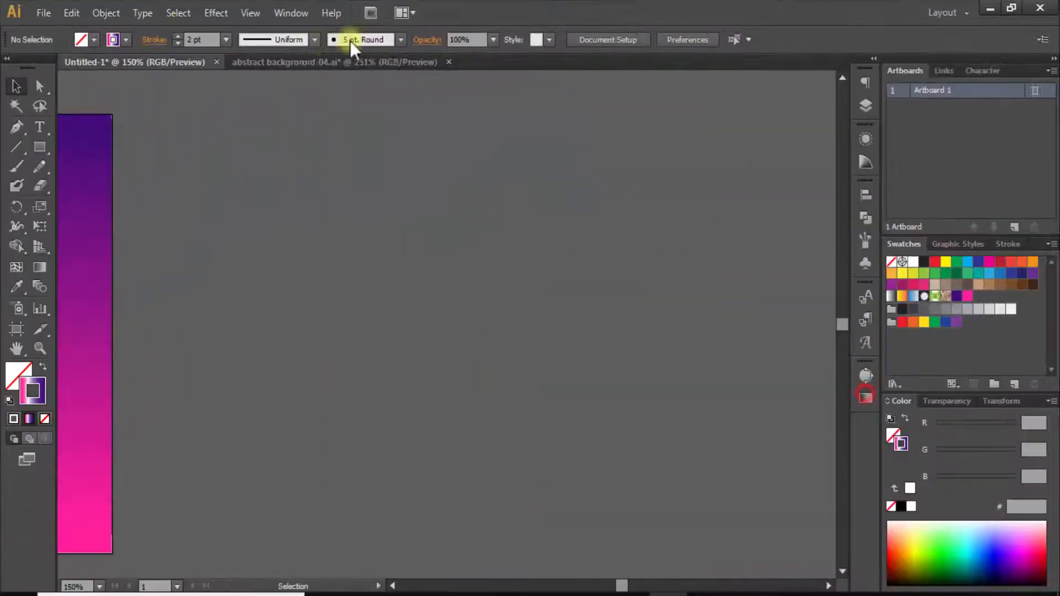
Step: Open the 6D Art Pen Brushes library and enlarge it to show more brushes
left_click(350, 40)
left_click(262, 165)
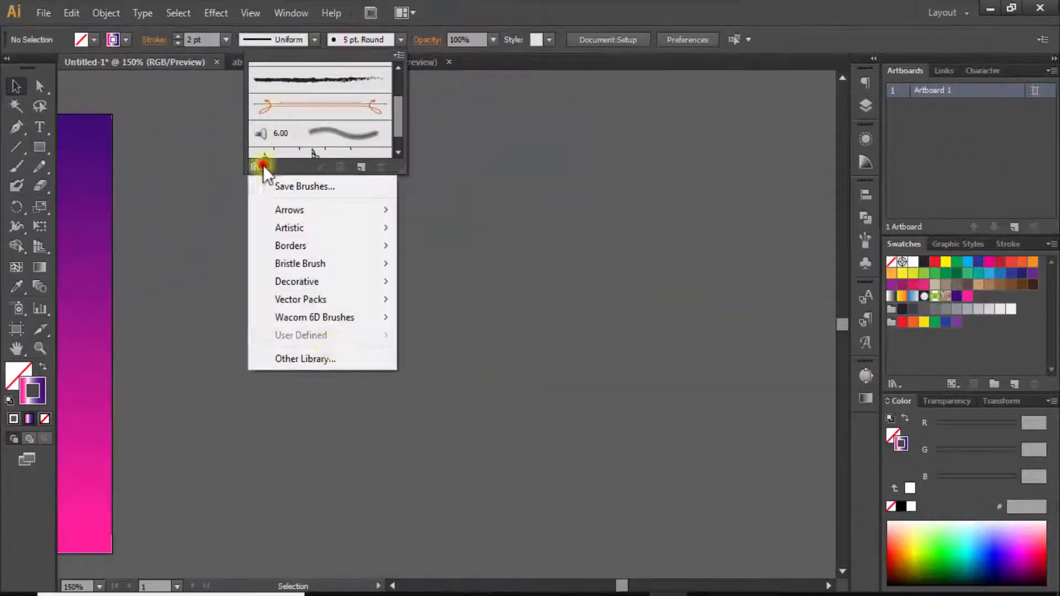
left_click(454, 319)
left_click(530, 371)
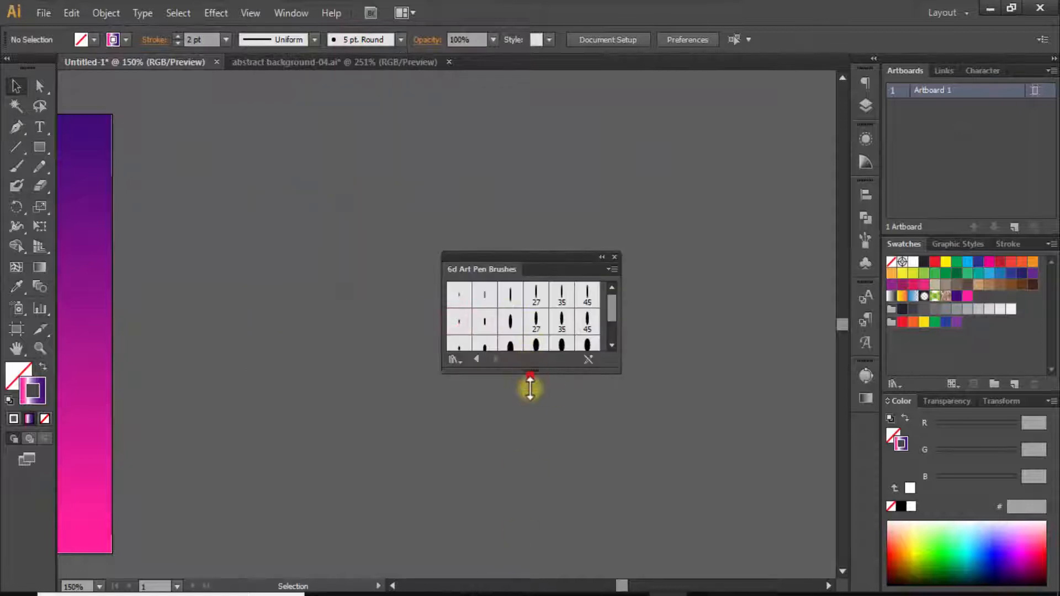
left_click_drag(530, 386, 530, 510)
Step: Browse back through the brush libraries to Artistic_Ink and move it clear of the working area
left_click(475, 494)
left_click(476, 494)
left_click(476, 494)
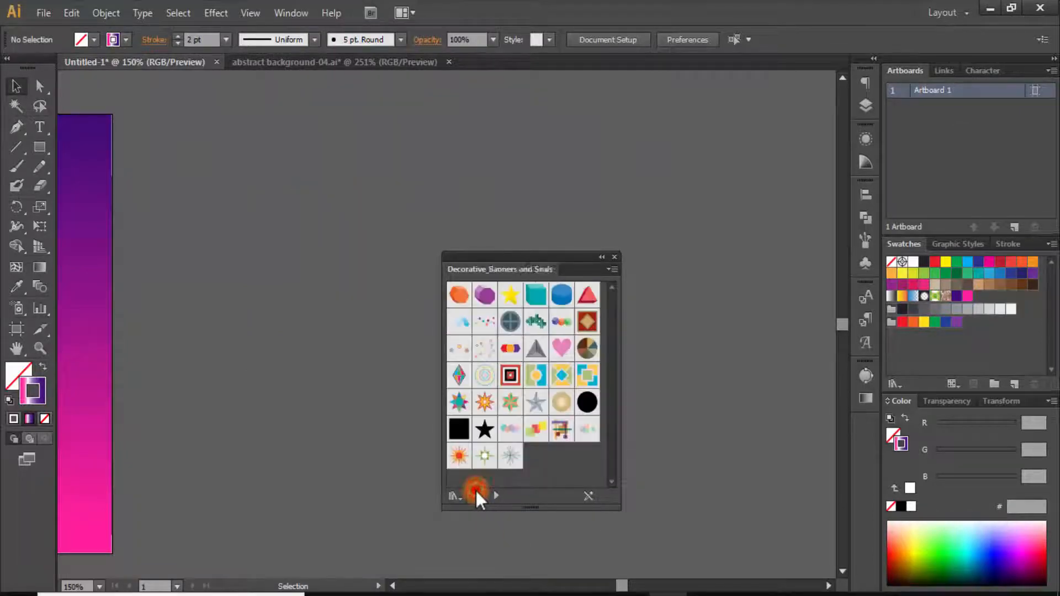
left_click(475, 491)
left_click(475, 491)
left_click(476, 491)
left_click(475, 491)
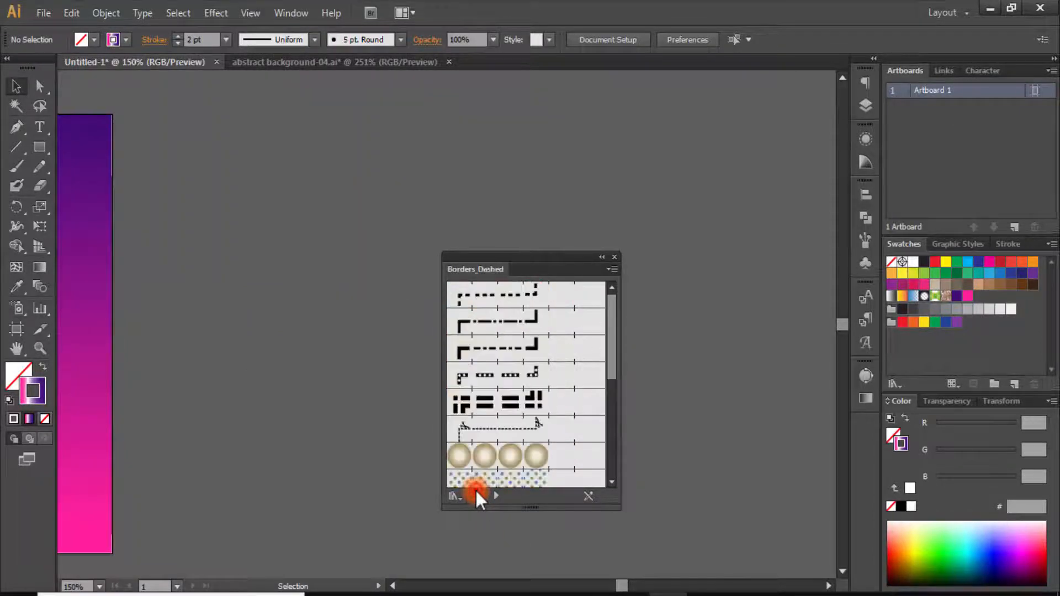
left_click(476, 491)
left_click(475, 492)
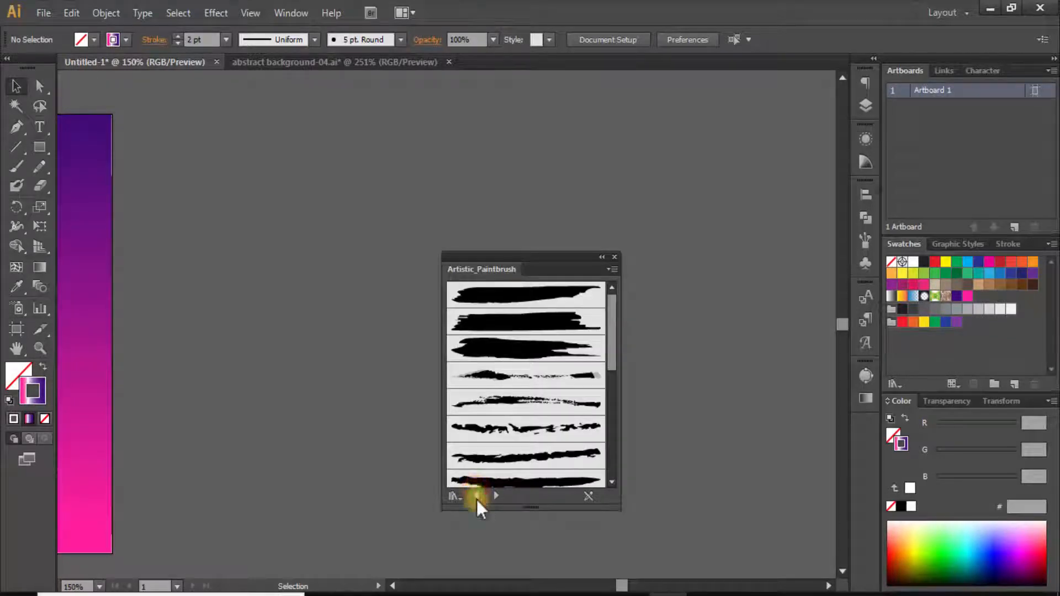
left_click(476, 496)
left_click(476, 495)
left_click_drag(475, 268, 626, 229)
Step: Place the fine splatter brush from Artistic_Ink beside the artboard as artwork and enlarge it to about 3.4 in wide
left_click_drag(303, 300, 441, 304)
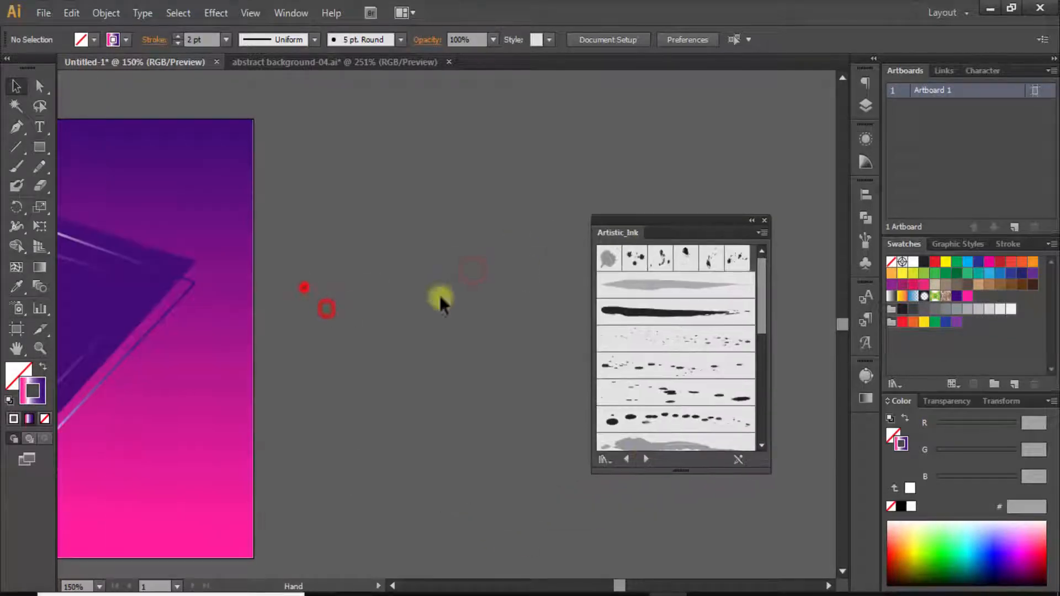
left_click_drag(445, 214, 442, 216)
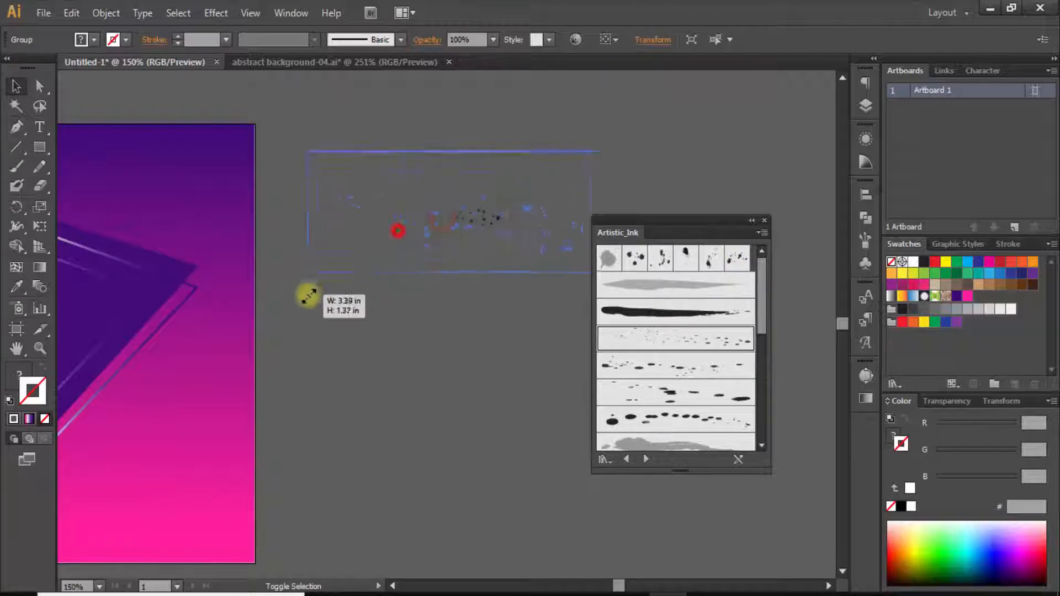
left_click_drag(309, 296, 307, 298)
left_click(751, 220)
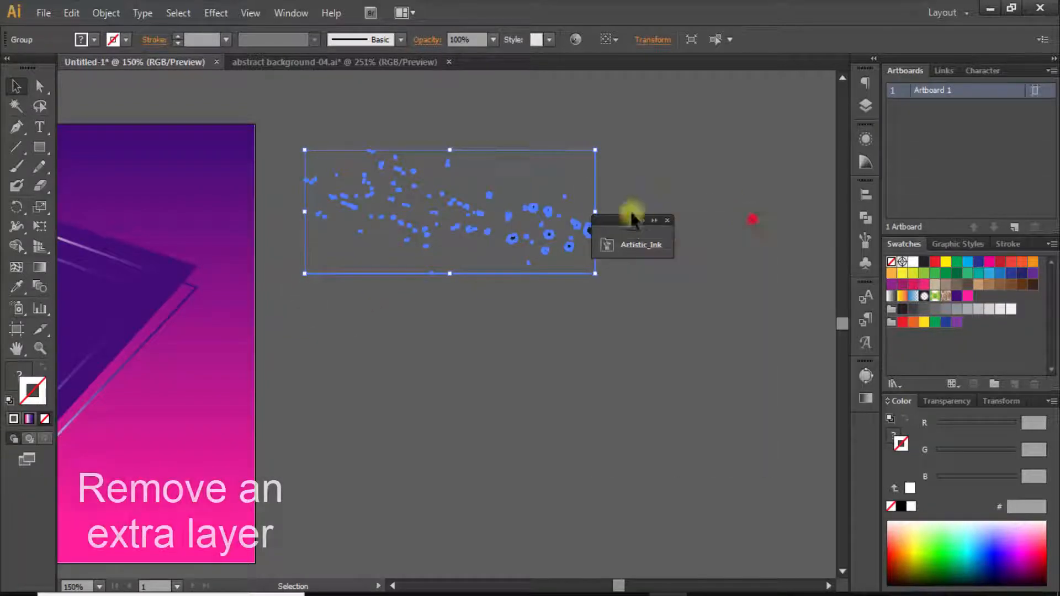
Step: Remove the extra frame path from the splatter group and fill the splatter dots with white
double_click(528, 150)
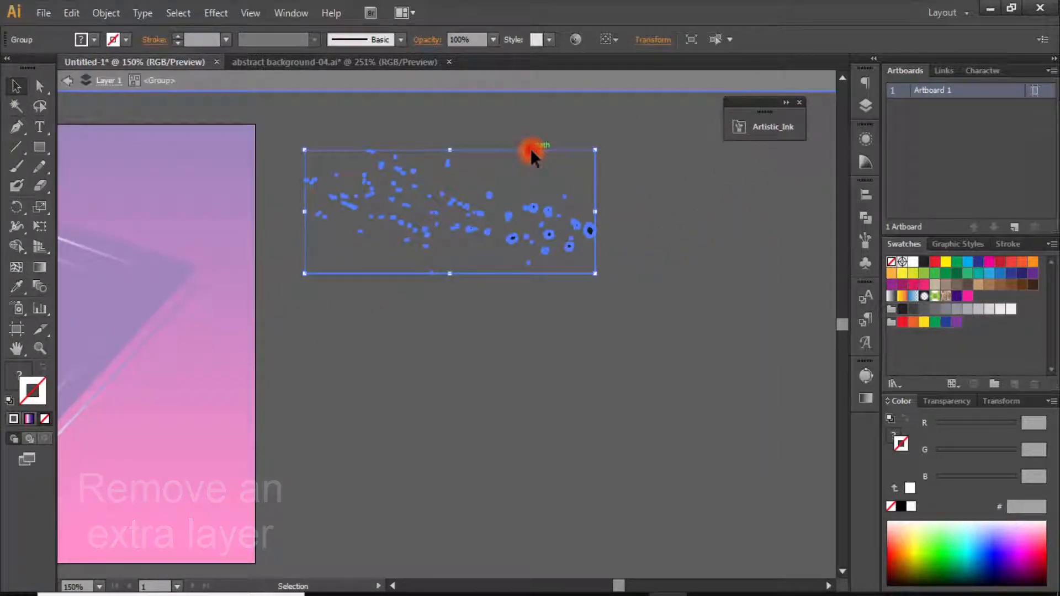
left_click(564, 145)
left_click(544, 81)
left_click(516, 239)
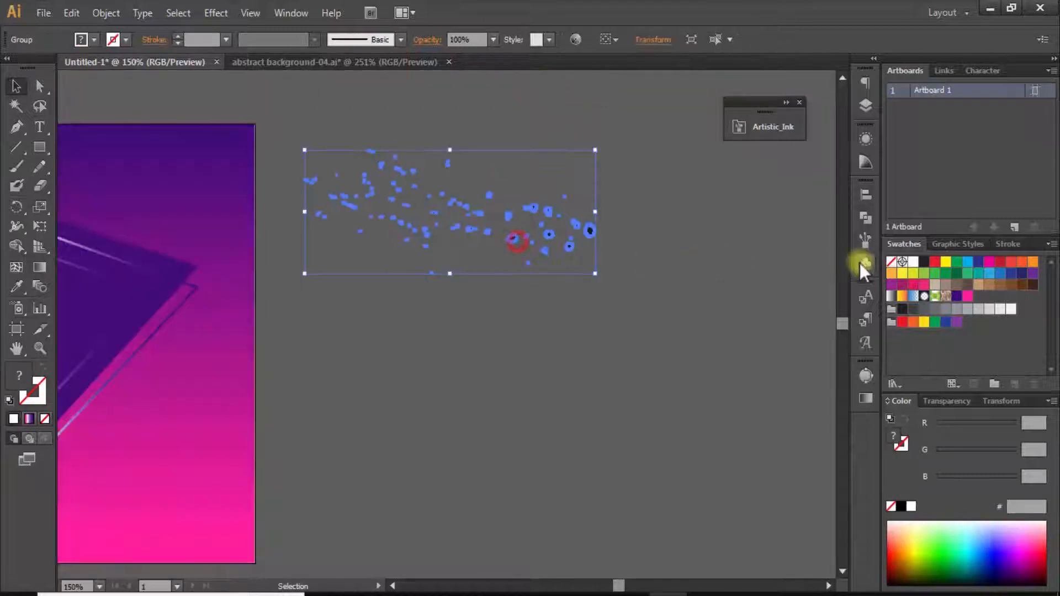
left_click(913, 262)
Step: Move the white splatter onto the upper part of the artboard, angled diagonally across the triangle's upper left corner
key("ctrl+minus")
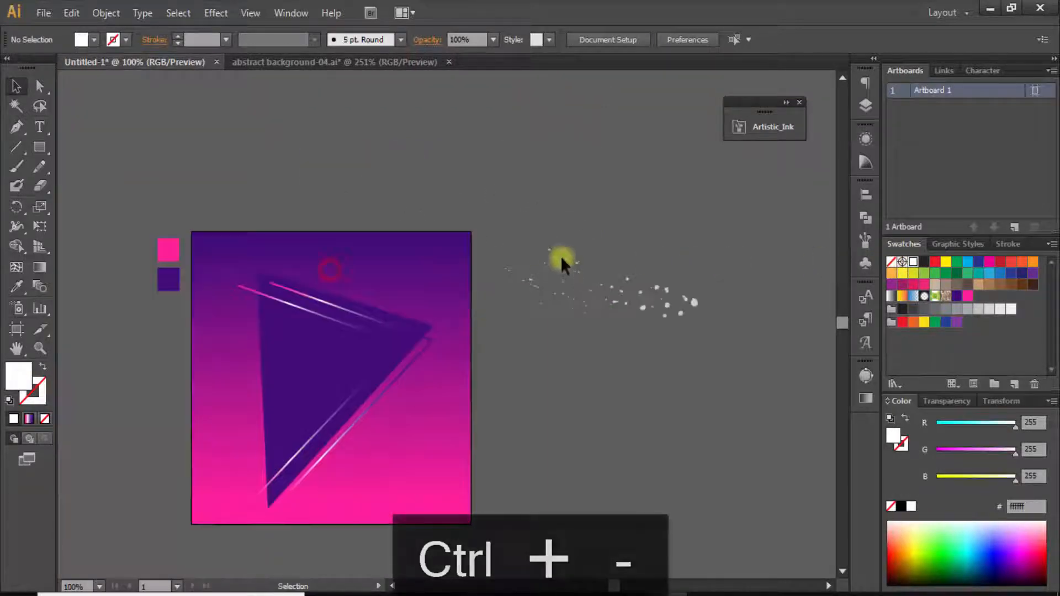
left_click_drag(499, 331, 559, 407)
left_click_drag(641, 269, 315, 283)
key("ctrl+KP_Add")
Step: Duplicate the white splatter several times and spread the copies over the triangle and the upper part of the artboard
key("ctrl+f")
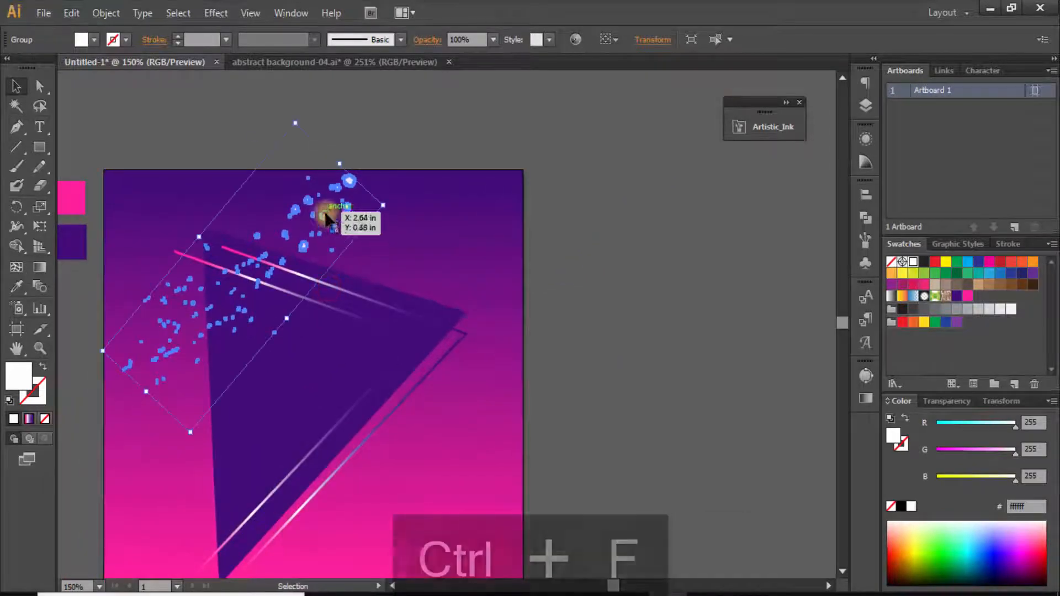
left_click_drag(463, 226, 393, 396)
key("ctrl+c")
key("space")
mouse_move(385, 389)
left_mouse_down()
mouse_move(440, 307)
mouse_move(248, 336)
mouse_move(294, 253)
mouse_move(284, 277)
mouse_move(306, 304)
mouse_move(330, 386)
left_mouse_up()
key("ctrl+c")
key("ctrl+f")
key("ctrl+c")
key("ctrl+f")
left_click(300, 291)
key("ctrl+x")
key("ctrl+z")
key("ctrl+z")
left_click(591, 224)
Step: Place a bolder ink-blot splatter from Artistic_Ink beside the artboard as artwork and isolate its group
left_click(767, 127)
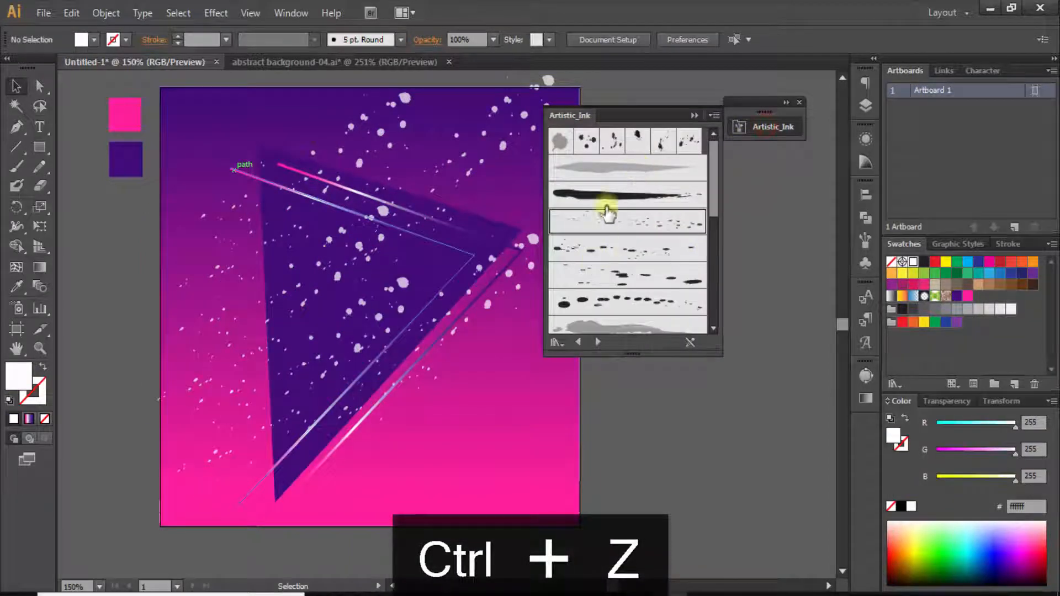
left_click(765, 127)
left_click(679, 415)
double_click(679, 408)
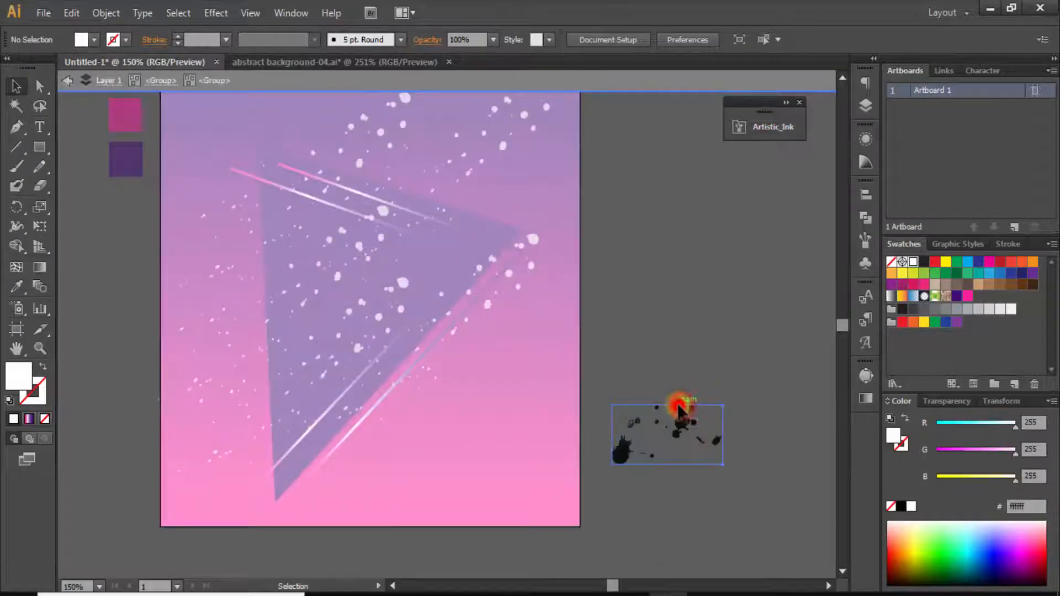
Step: Delete the frame path from the ink-blot group and fill its splatters with white
left_click(678, 406)
key("Delete")
key("ctrl+a")
left_click(912, 261)
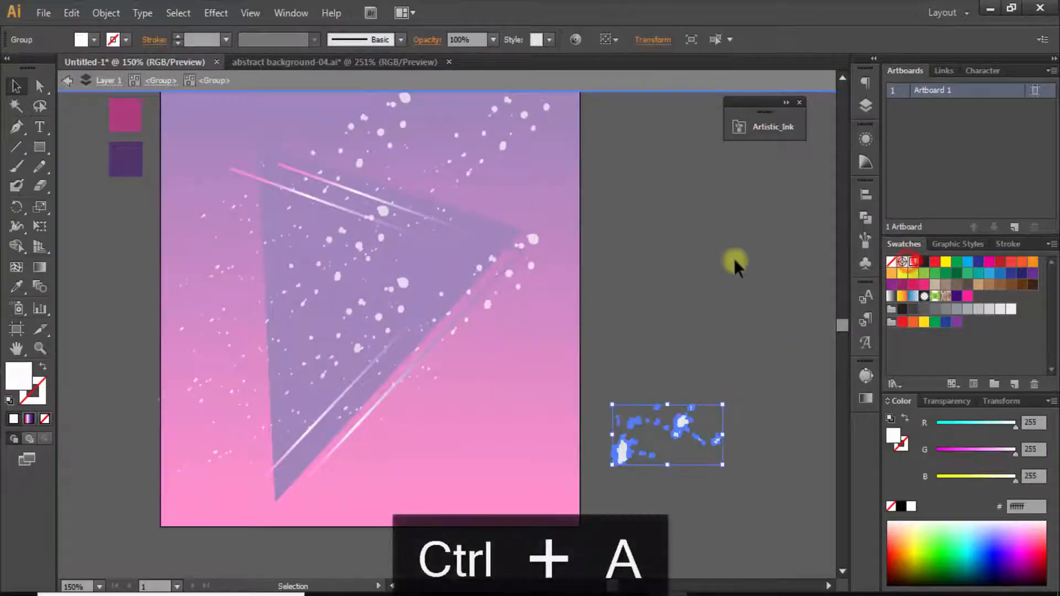
double_click(680, 284)
Step: Move the white ink-blot splatter above the triangle's upper right edge and rotate it diagonally
left_click_drag(684, 415, 565, 210)
left_click_drag(531, 196, 519, 203)
left_click(639, 274)
left_click_drag(624, 310, 636, 296)
left_click_drag(467, 165, 447, 163)
left_click_drag(582, 279, 593, 273)
left_click_drag(348, 165, 361, 217)
Step: Duplicate the white ink-blot splatter, move the copy to the triangle's upper left corner and rotate it at a different angle
key("ctrl+c")
key("ctrl+f")
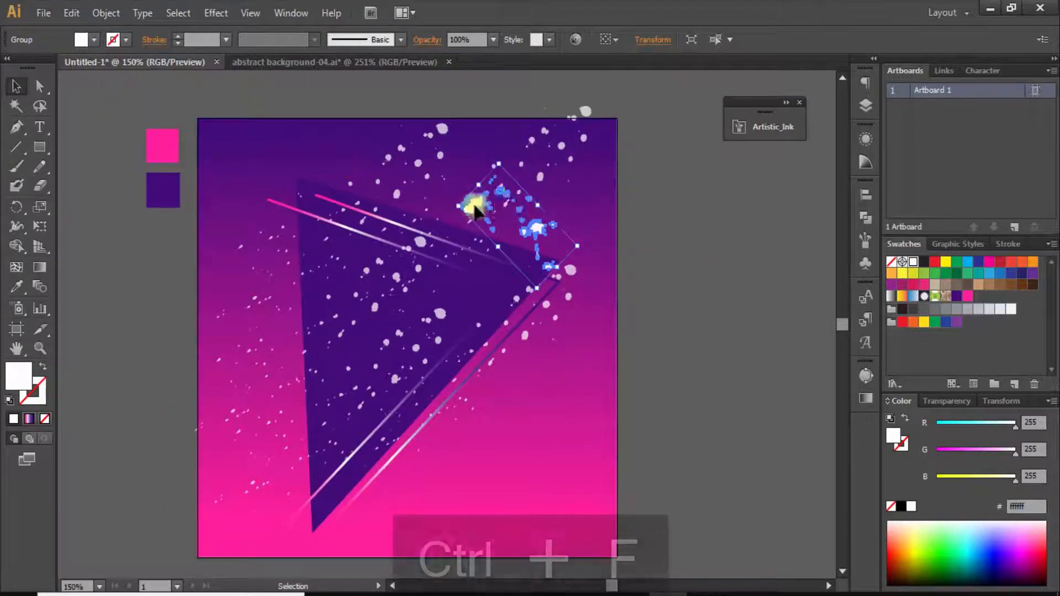
left_click_drag(473, 205, 231, 182)
left_click_drag(256, 133, 210, 145)
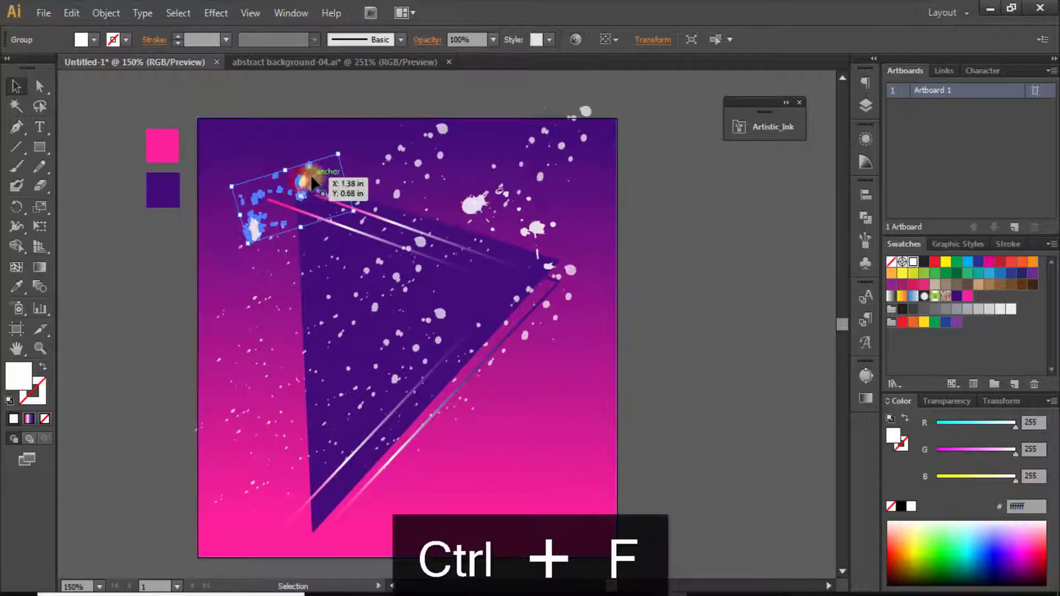
left_click(319, 106)
left_click(353, 225)
Step: Duplicate the fine white splatter and place the copy diagonally in the artboard's lower right area, below the triangle
scroll(314, 309, "down", 1)
left_click(392, 344)
key("ctrl+c")
key("ctrl+f")
left_click_drag(393, 344, 651, 426)
left_click_drag(696, 353, 720, 364)
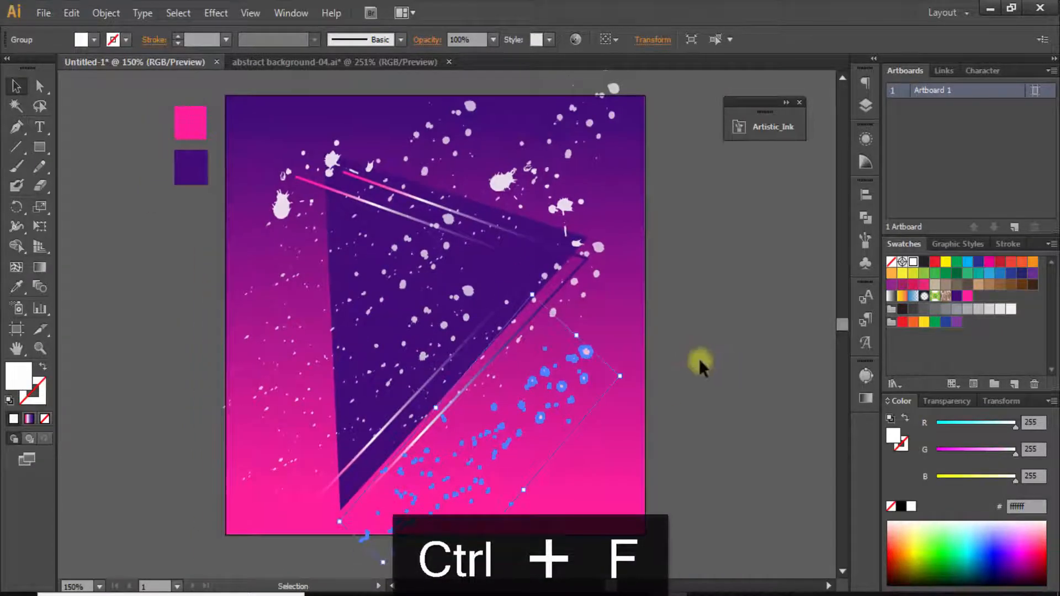
Step: Rotate the lower right splatter copy so its large dots face the lower left
scroll(700, 365, "down", 1)
right_click(555, 341)
mouse_move(586, 457)
left_click(767, 498)
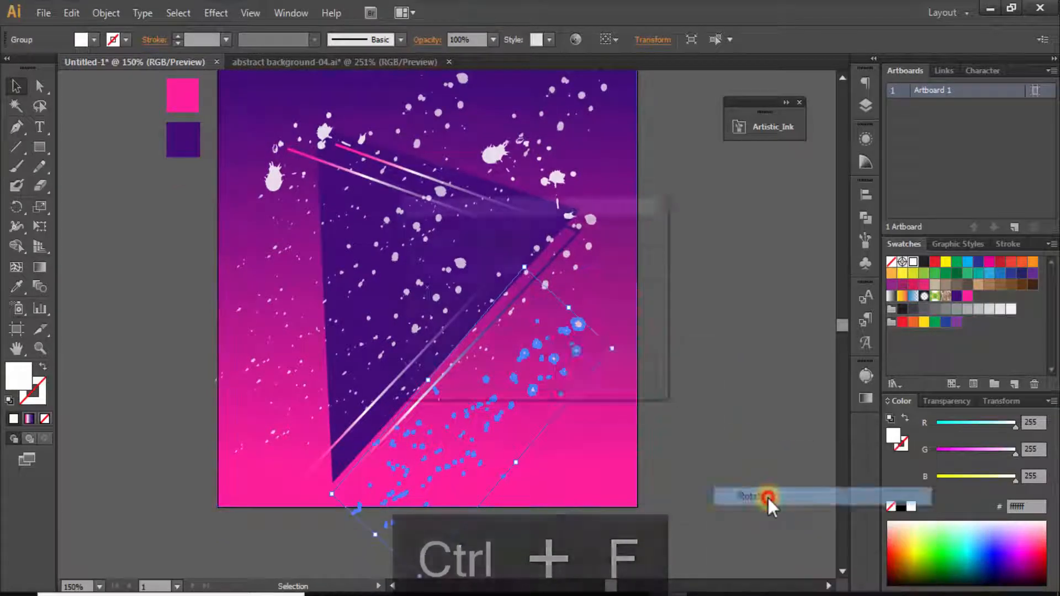
key("Return")
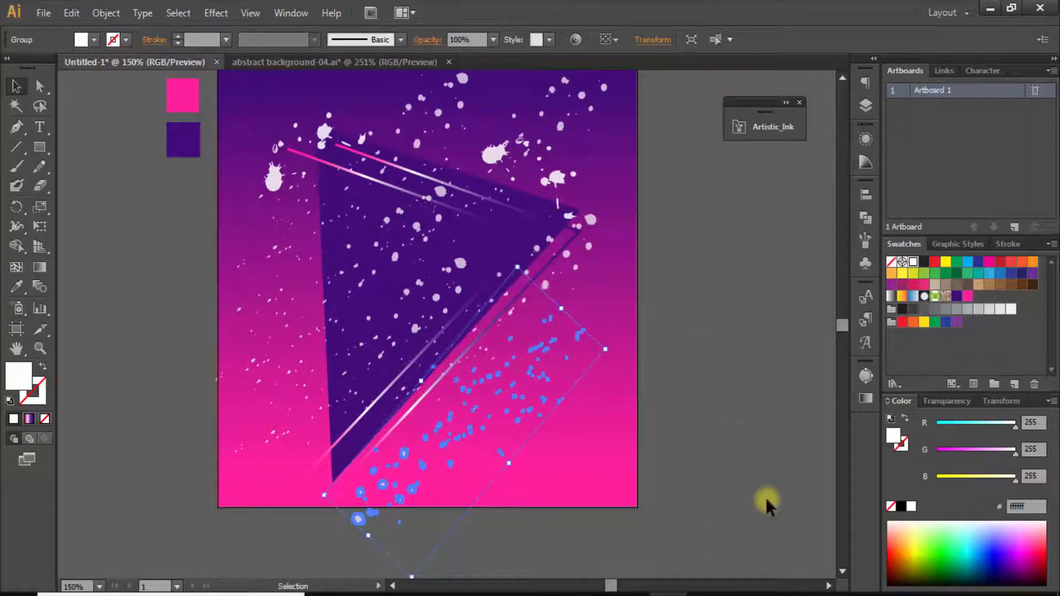
left_click(744, 436)
Step: Cut the large purple triangle together with its gradient lines from the artwork
scroll(639, 342, "up", 1)
left_click(484, 255)
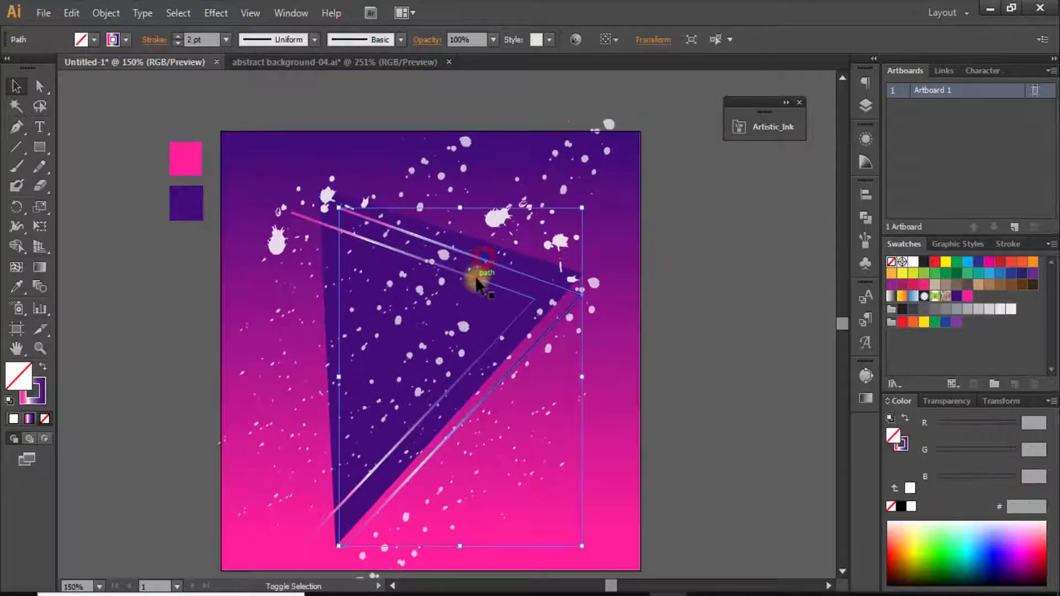
left_click(541, 259, "shift")
key("ctrl+x")
key("ctrl+minus")
left_click_drag(307, 156, 497, 449)
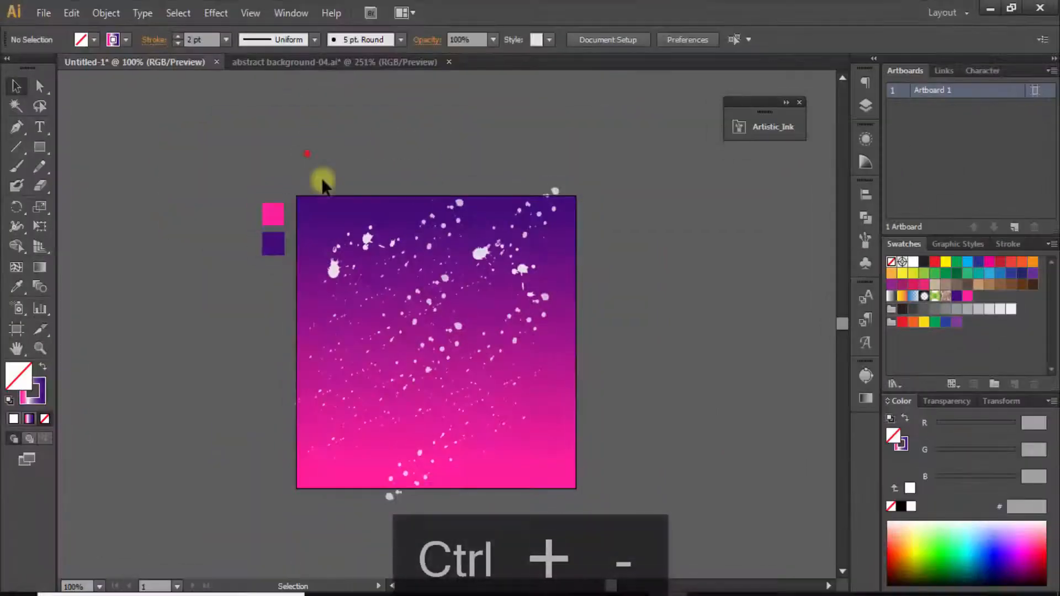
left_click(119, 6)
left_click(146, 111)
left_click(365, 111)
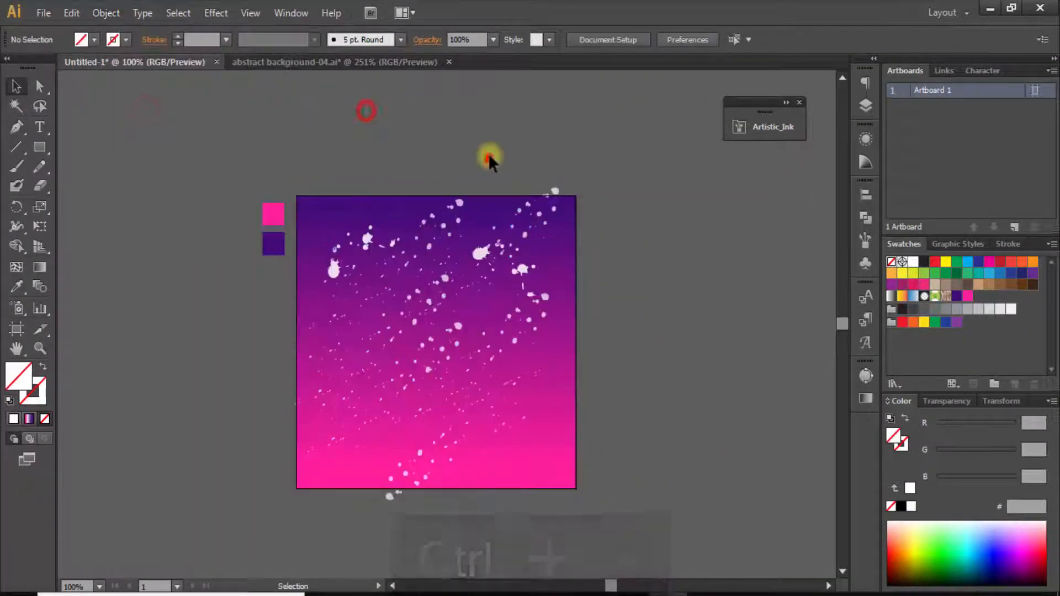
Step: Paste the triangle and gradient lines back in place, in front of the white splatters
key("ctrl+plus")
key("ctrl+f")
scroll(496, 309, "down", 1)
left_click(497, 309)
left_click(773, 310)
Step: Duplicate the large purple triangle and scale the copy down to a small triangle beside its left edge
left_click_drag(540, 319, 585, 298)
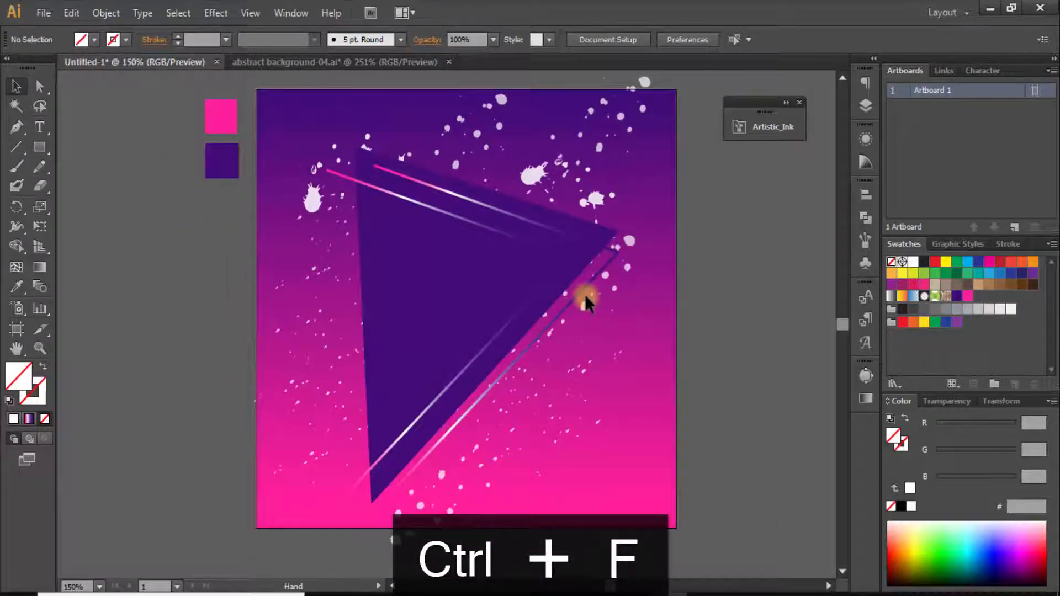
left_click_drag(557, 240, 574, 266)
left_click_drag(187, 273, 211, 274)
left_click(430, 298)
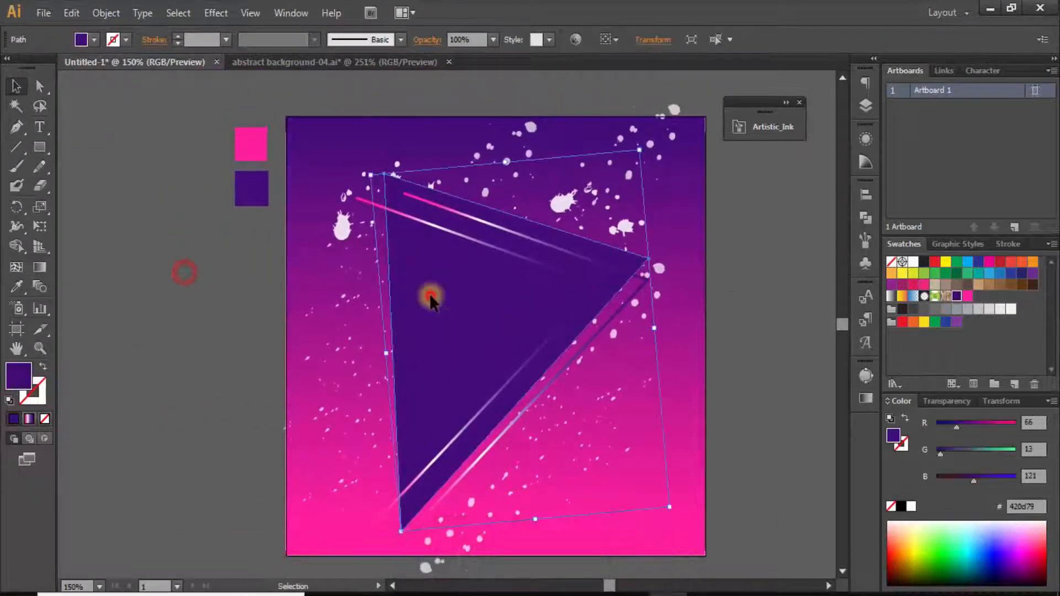
key("ctrl+c")
key("ctrl+f")
left_click_drag(435, 303, 257, 300)
left_click_drag(467, 151, 374, 294)
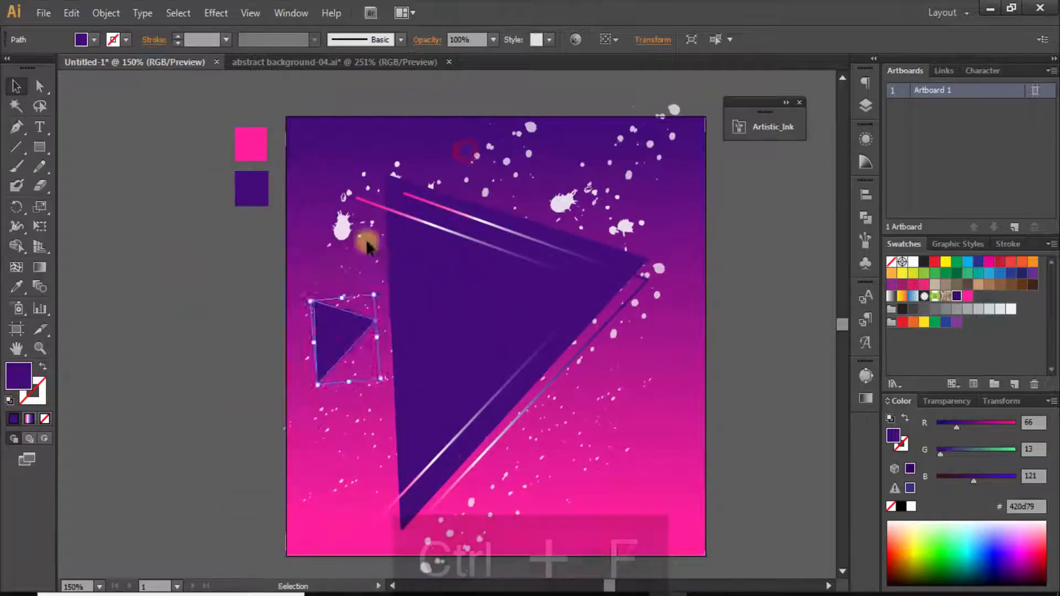
Step: Move the small purple triangle off the artboard into the empty canvas area by cutting and pasting it
key("ctrl+x")
left_click_drag(199, 327, 397, 304)
left_click_drag(170, 206, 469, 387)
key("ctrl+v")
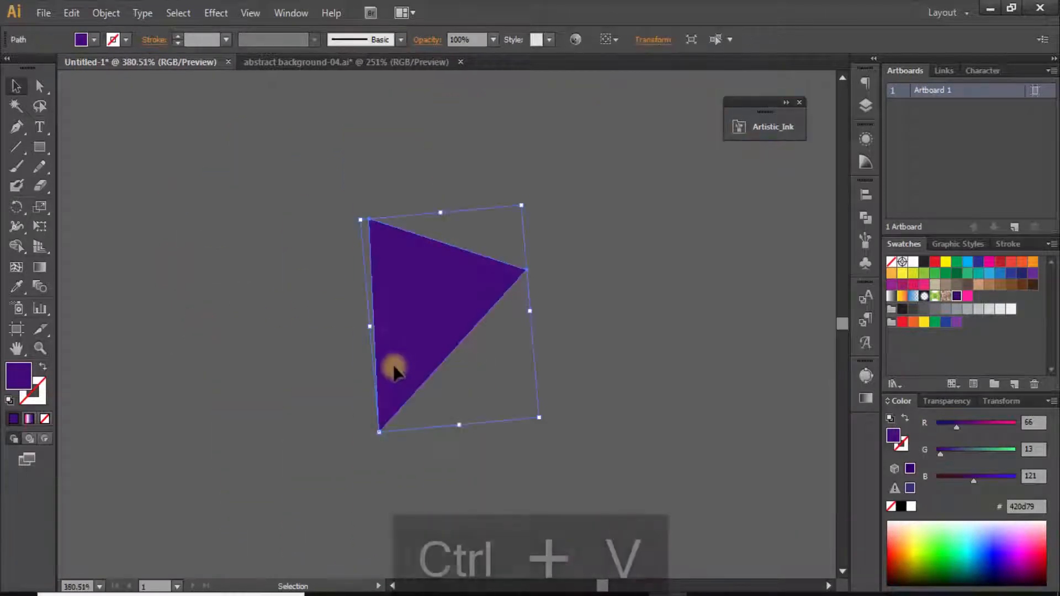
left_click(322, 347)
left_click_drag(264, 344, 516, 351)
Step: Draw a diagonal line segment beside the small triangle and give it a white stroke
key("backslash")
left_click_drag(325, 215, 450, 403)
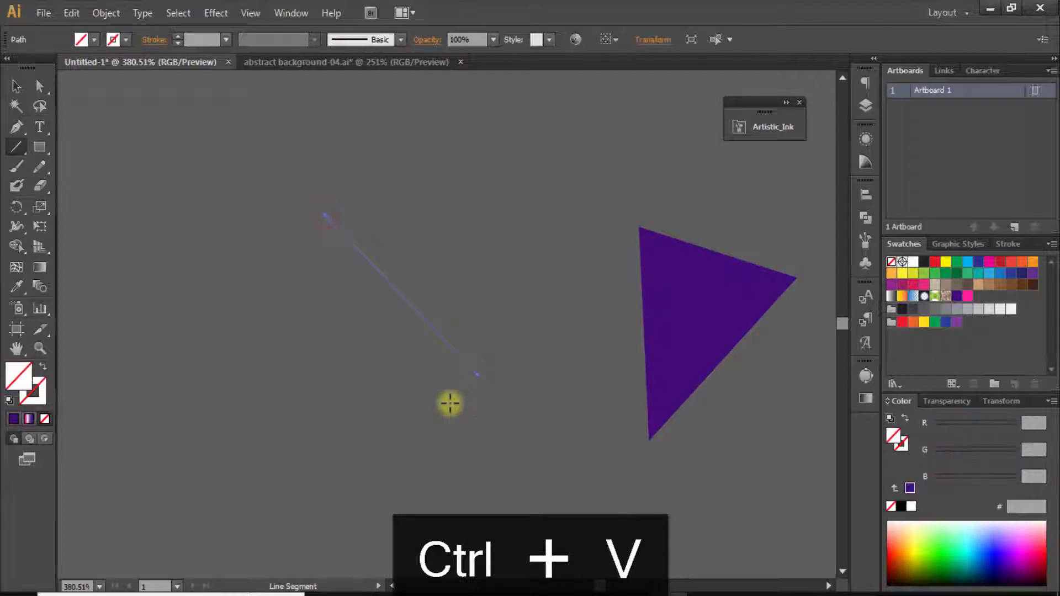
left_click(912, 263)
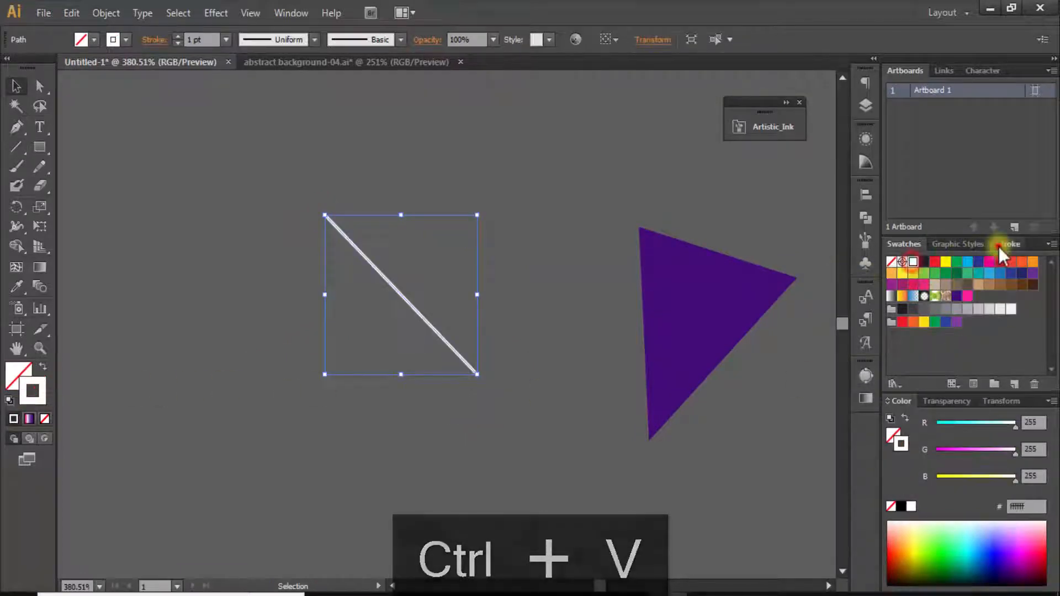
Step: Make the white line dashed with a 200 pt stroke weight and a 7 pt dash
left_click(1007, 243)
left_click(891, 353)
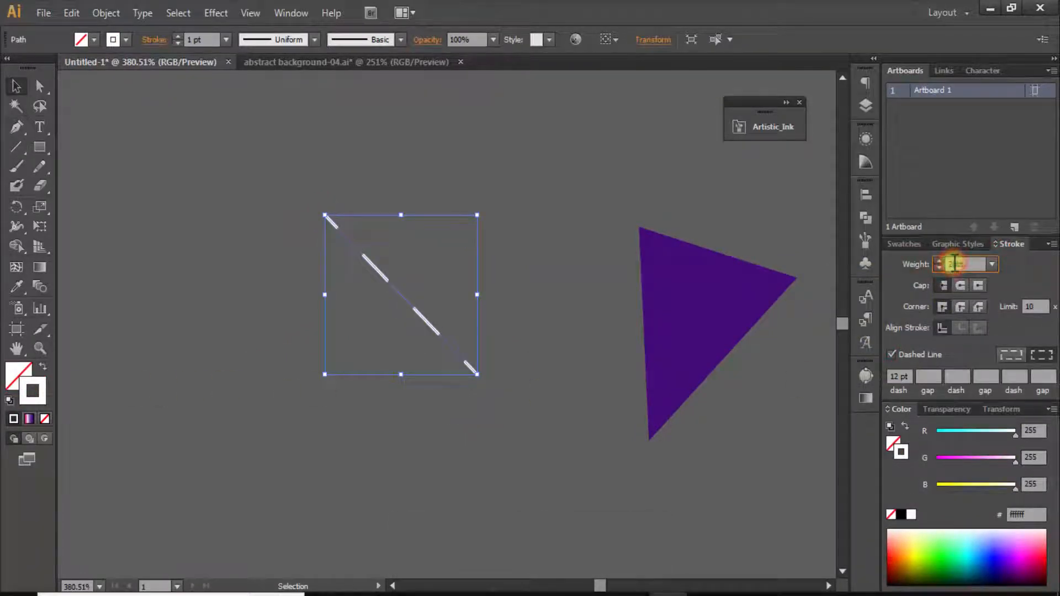
type("200")
key("Return")
left_click(900, 375)
scroll(900, 375, "down", 4)
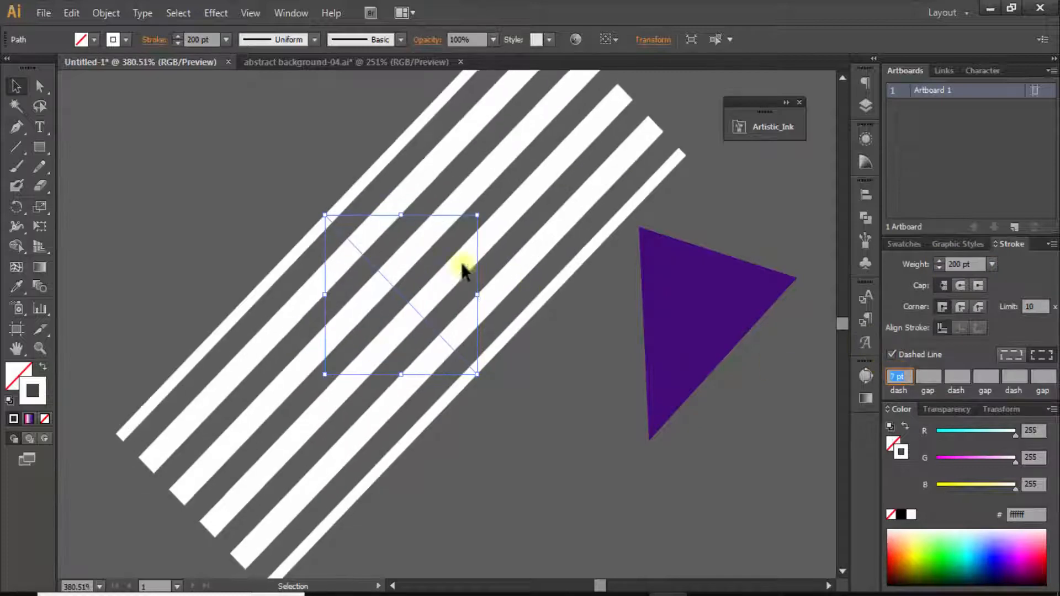
Step: Extend the dashed line to about 1.43 by 1.44 in and set its dash to 6 pt
type("a")
key("ctrl+minus")
key("ctrl+minus")
type("a")
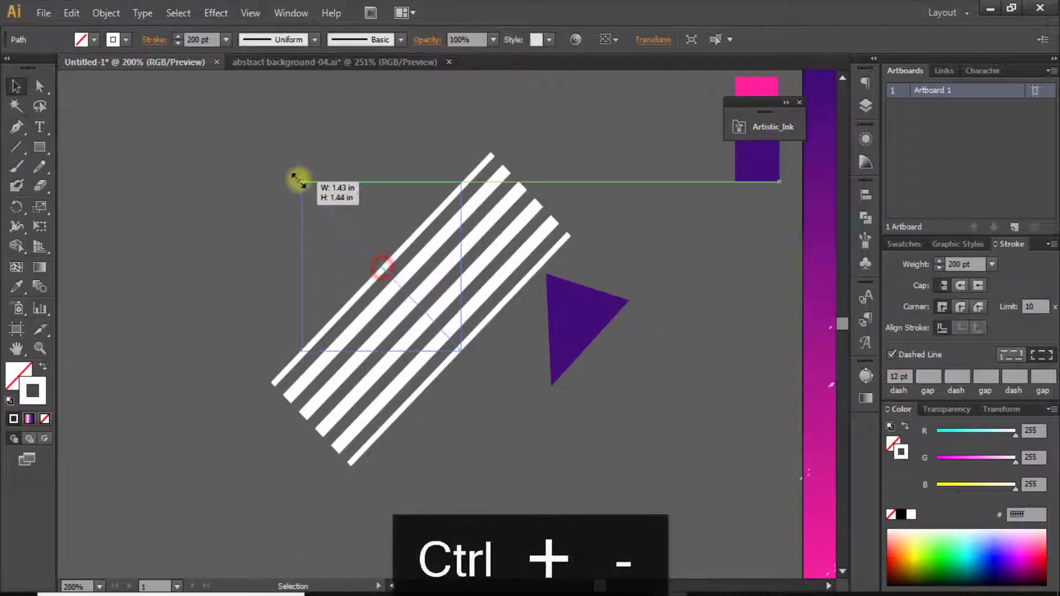
left_click_drag(298, 181, 299, 181)
left_click(898, 376)
scroll(898, 376, "down", 6)
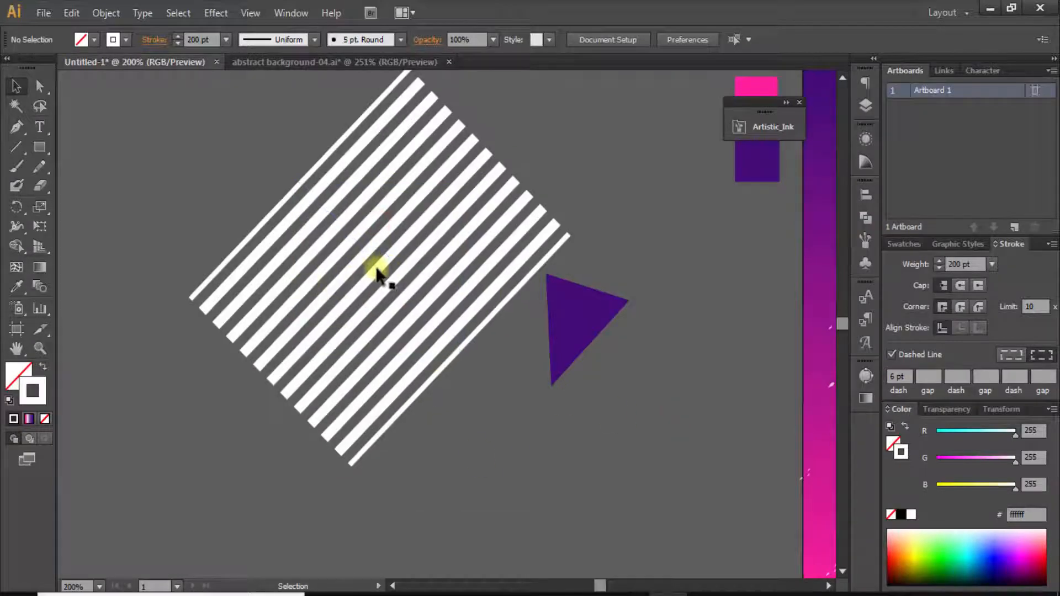
Step: Expand the dashed line's stroke into a group of white filled stripes
left_click(105, 12)
mouse_move(190, 338)
left_click(343, 381)
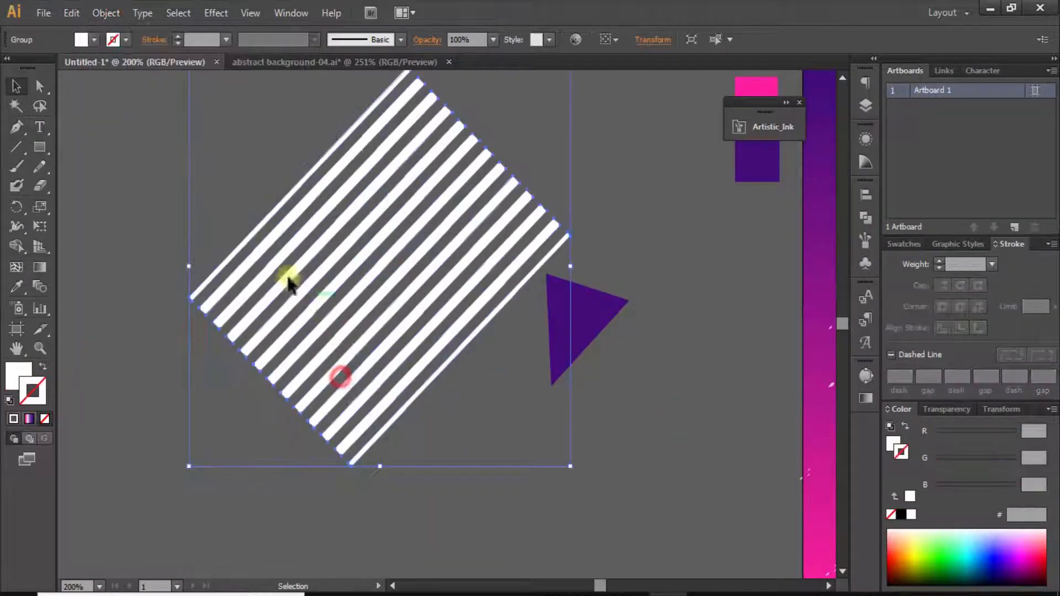
left_click(142, 221)
left_click(325, 231)
Step: Scale the striped group down and position it so it covers the small purple triangle
left_click_drag(569, 133, 425, 266)
left_click_drag(569, 400, 296, 400)
left_click_drag(584, 364, 644, 260)
key("ctrl+plus")
left_click(500, 235)
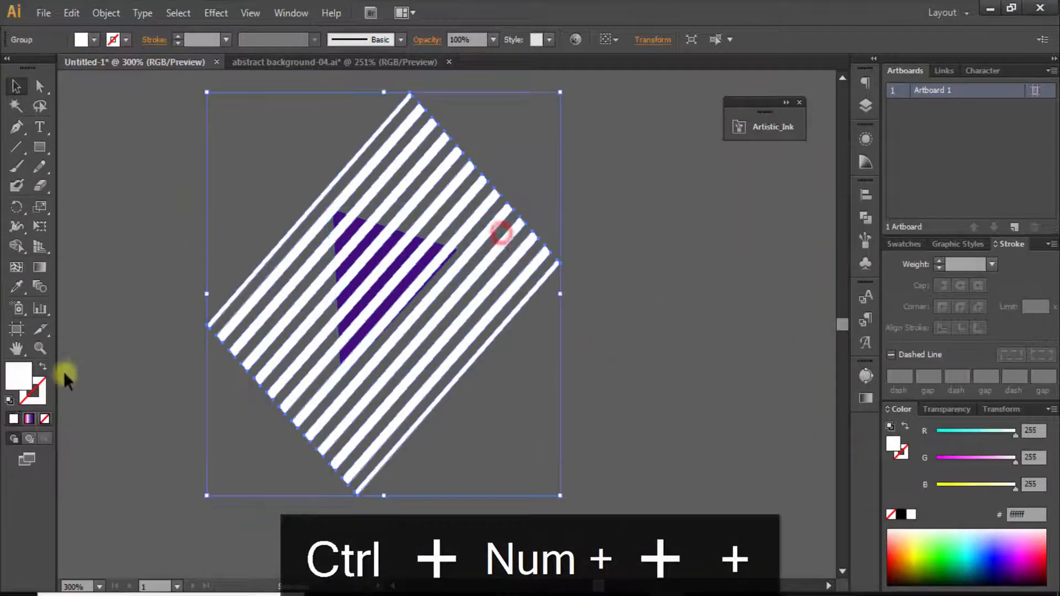
Step: Fill the stripes with the pink-white-purple linear gradient and set the white stop's opacity to 50%
left_click(27, 418)
left_click(717, 488)
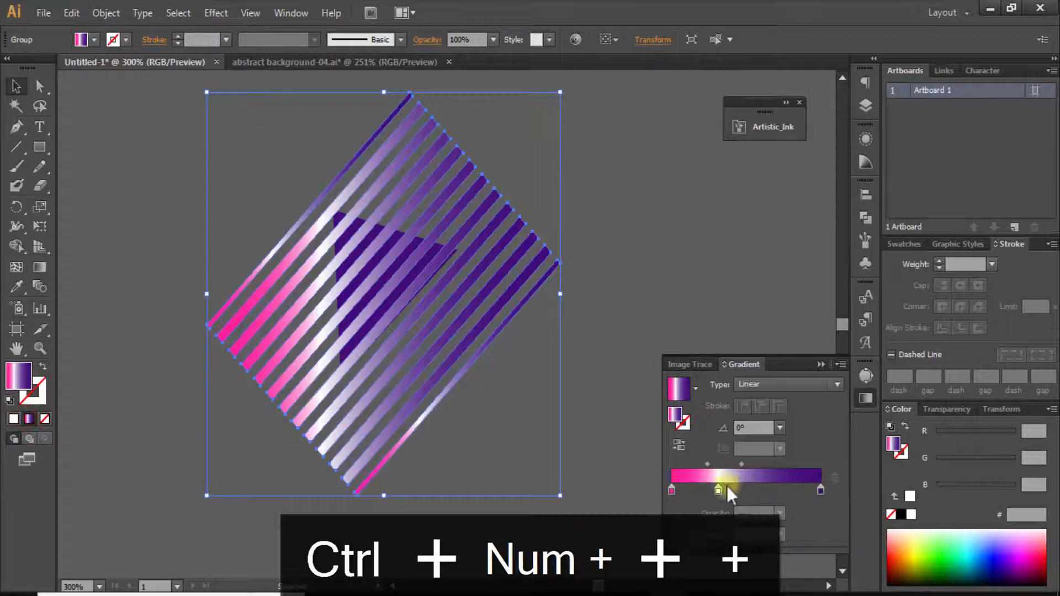
left_click(742, 511)
type("50")
key("Return")
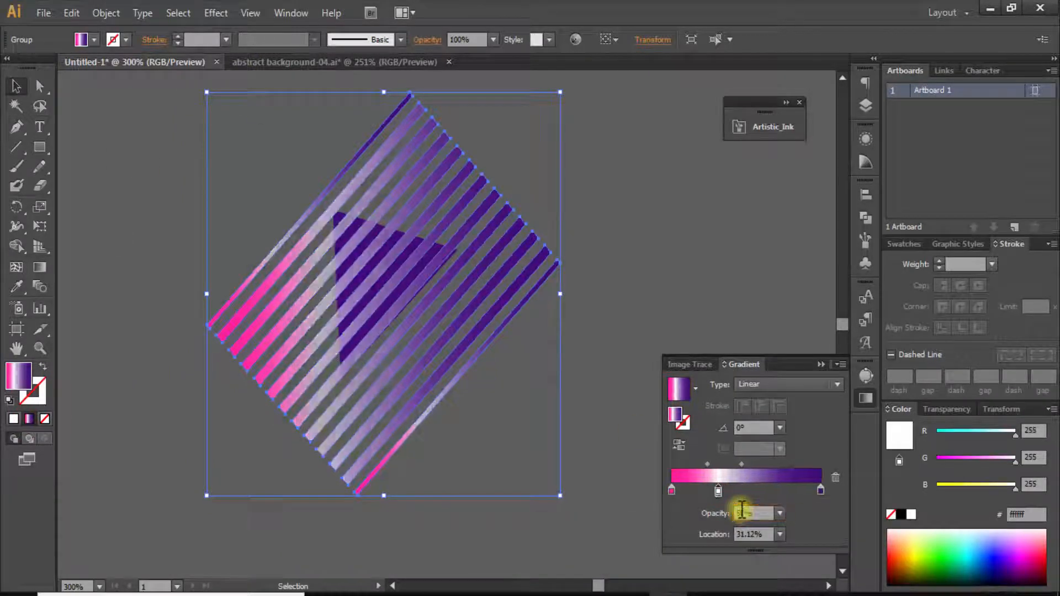
Step: Remove the small triangle's fill and paste the gradient stripes inside its shape using Draw Inside
key("ctrl+x")
left_click(367, 305)
left_click(45, 419)
key("ctrl+v")
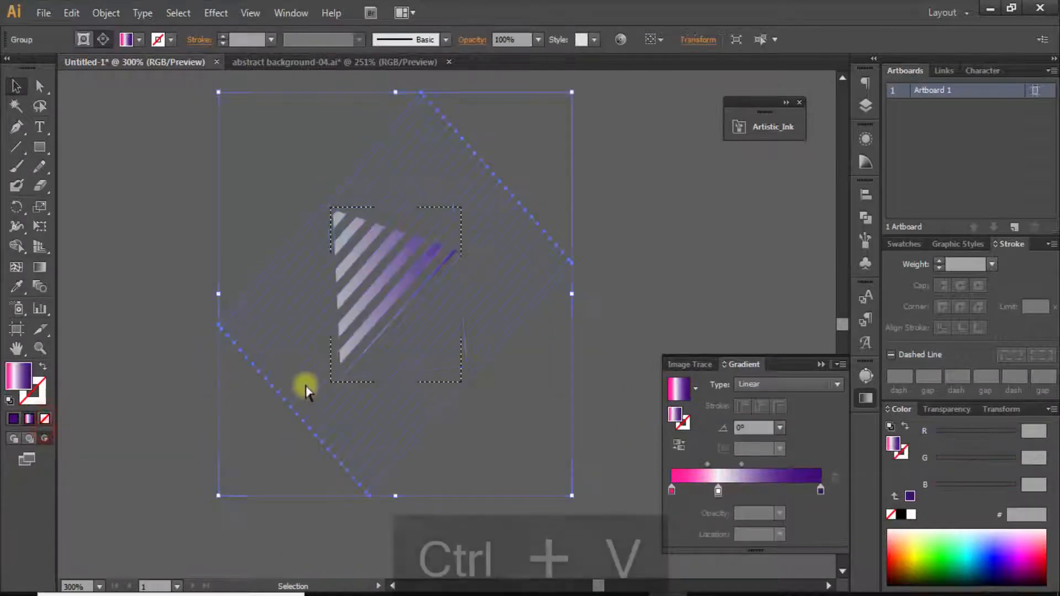
Step: Rotate the clipped stripes so they slant steeply down to the right, and isolate the clip group
left_click_drag(571, 91, 431, 167)
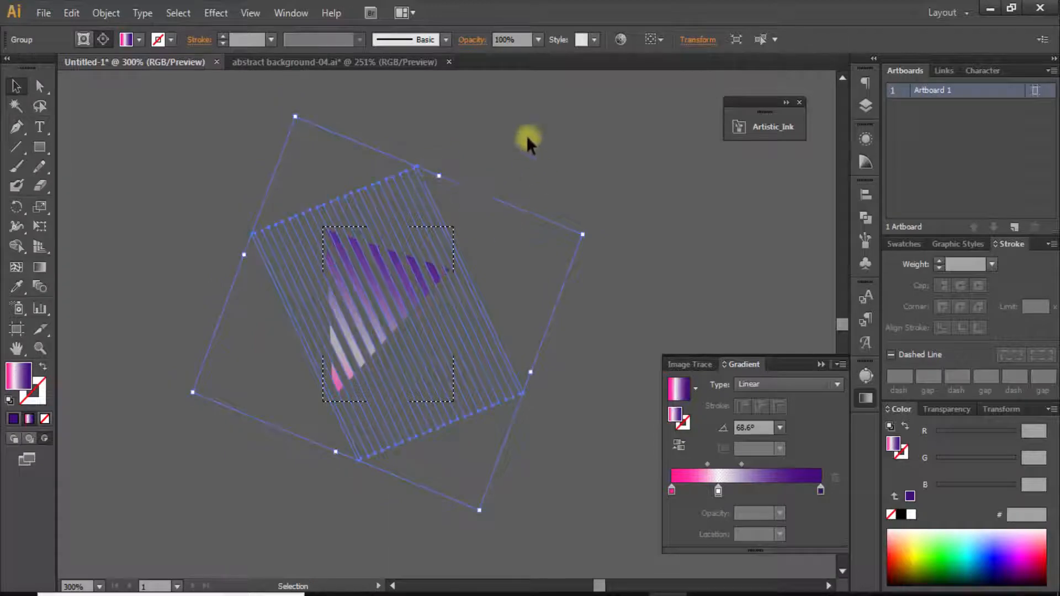
left_click(525, 111)
double_click(378, 253)
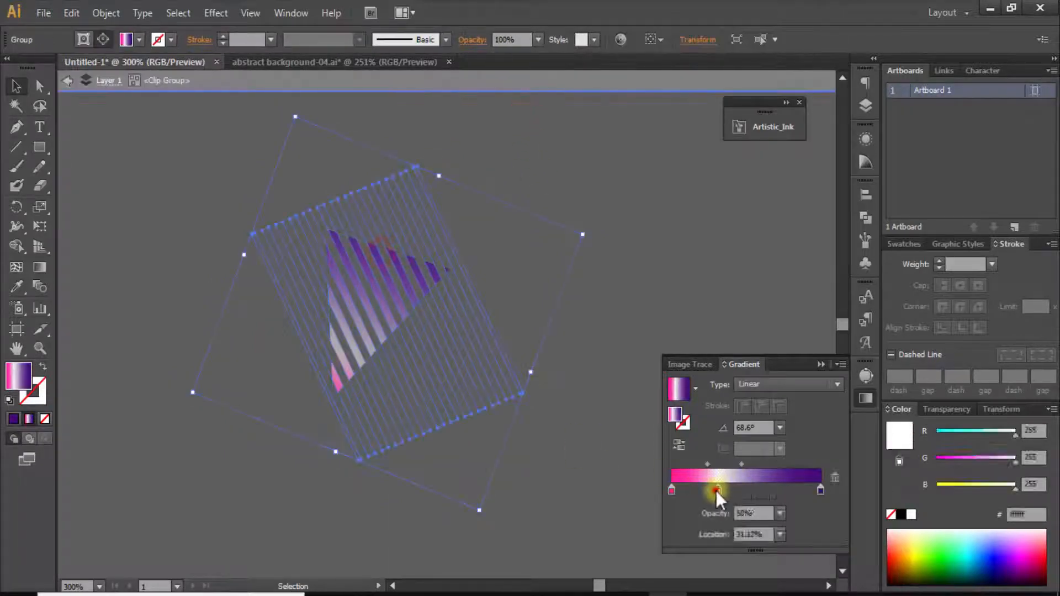
Step: Shift the white stop of the stripes' gradient closer to the middle and set the gradient angle to 45°
left_click_drag(716, 490, 723, 465)
left_click(740, 427)
key("Return")
key("Escape")
left_click(682, 247)
left_click(630, 78)
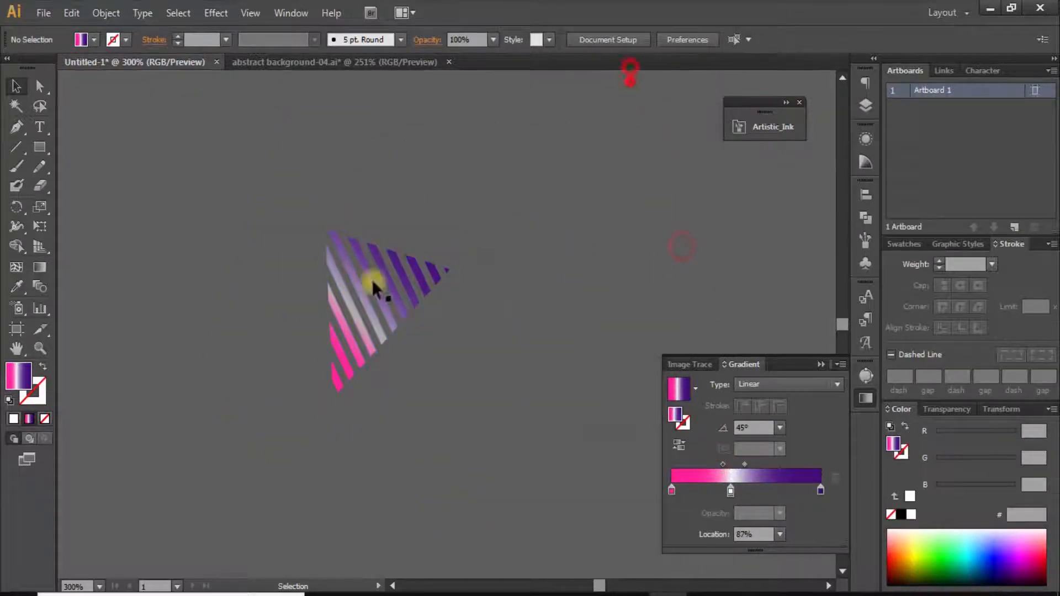
Step: Place the striped triangle on the artboard to the left of the large triangle and make it slightly smaller
key("ctrl+minus")
key("ctrl+minus")
key("ctrl+minus")
left_click_drag(573, 362, 130, 287)
key("ctrl+plus")
left_click_drag(273, 256, 294, 282)
key("ctrl+plus")
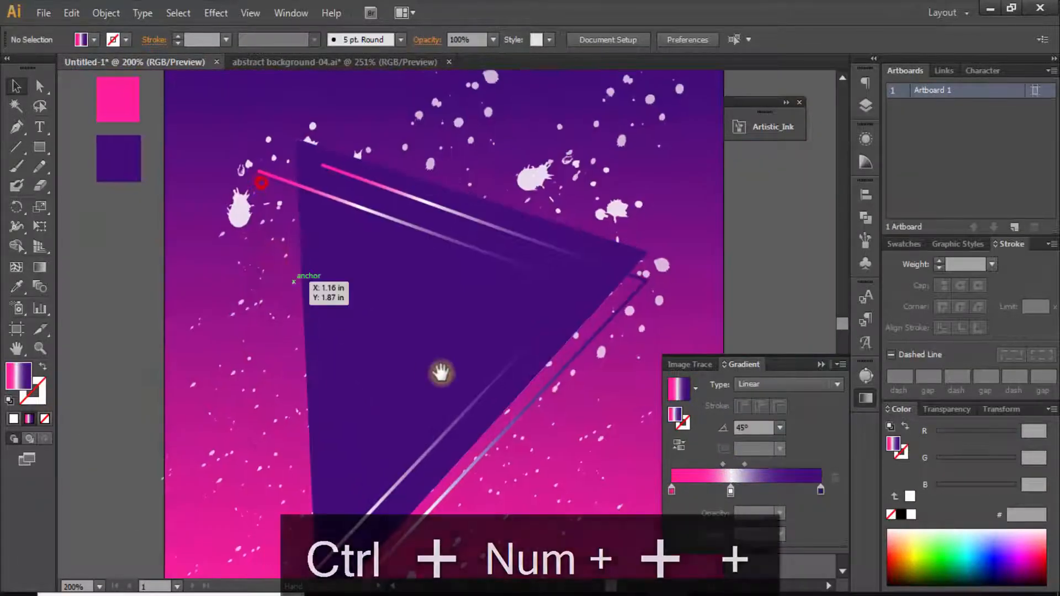
left_click_drag(367, 350, 295, 251)
key("ctrl+v")
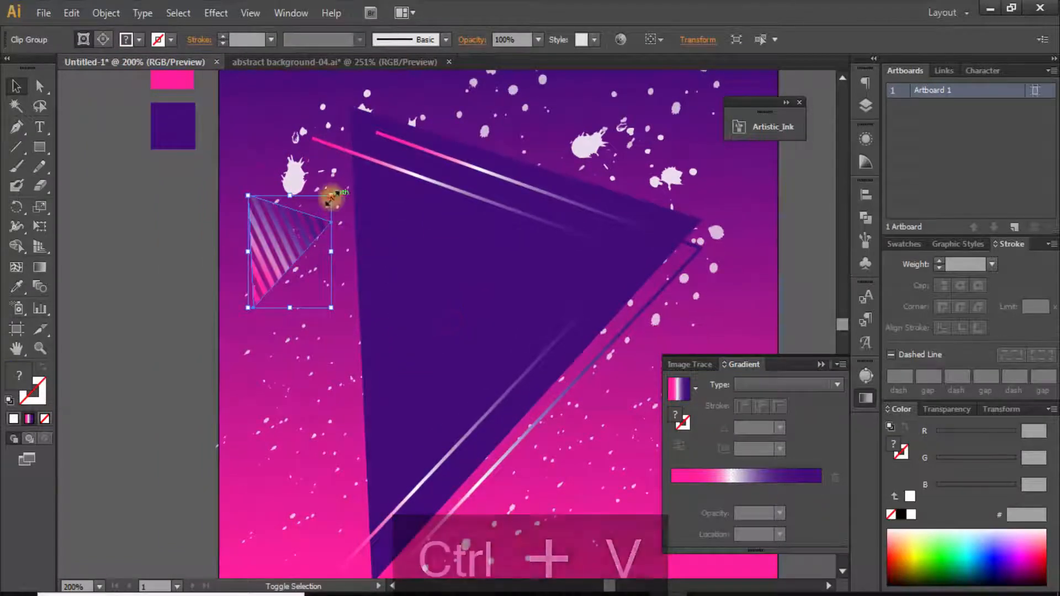
key("ctrl+minus")
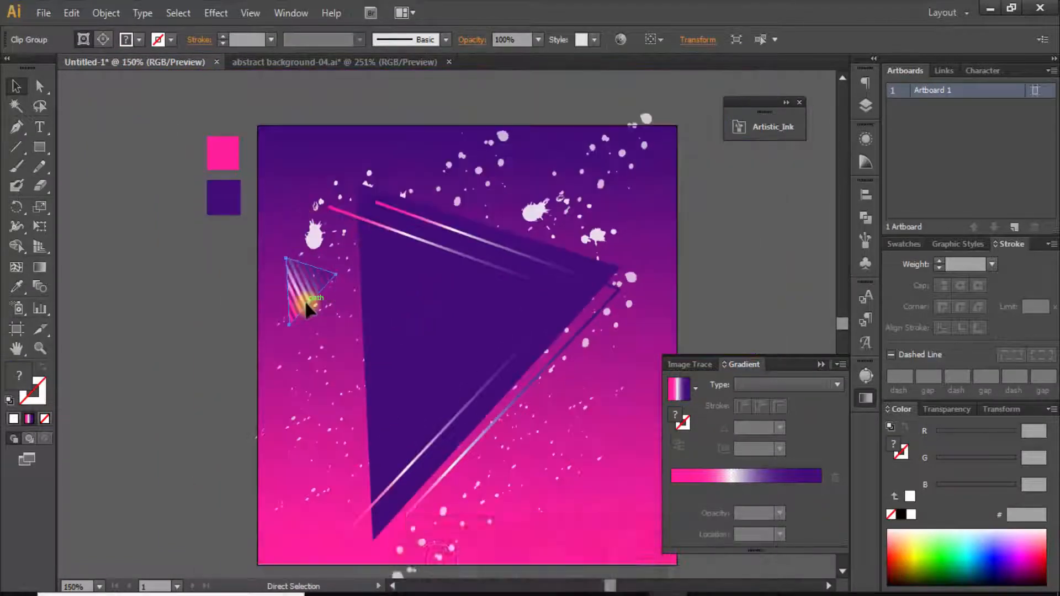
Step: Duplicate the striped triangle to the artboard's upper right, right and lower left areas around the large triangle
key("ctrl+f")
left_click_drag(307, 309, 617, 201)
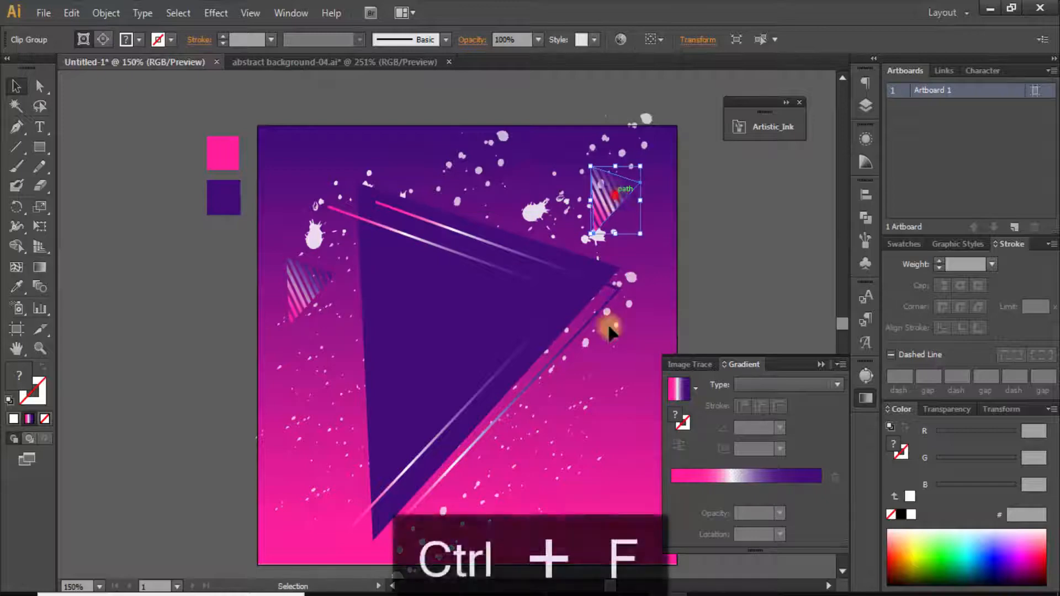
key("ctrl+f")
left_click_drag(605, 368, 351, 472)
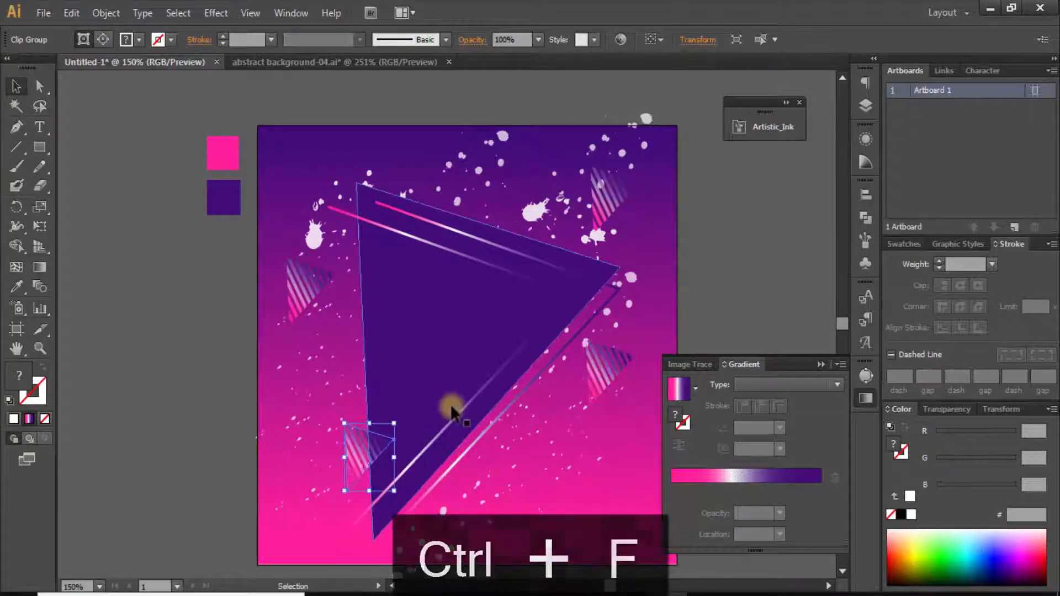
Step: Try to send the lower left striped triangle to the back of the artwork
key("ctrl+shift+bracketleft")
key("ctrl+z")
left_click(175, 410)
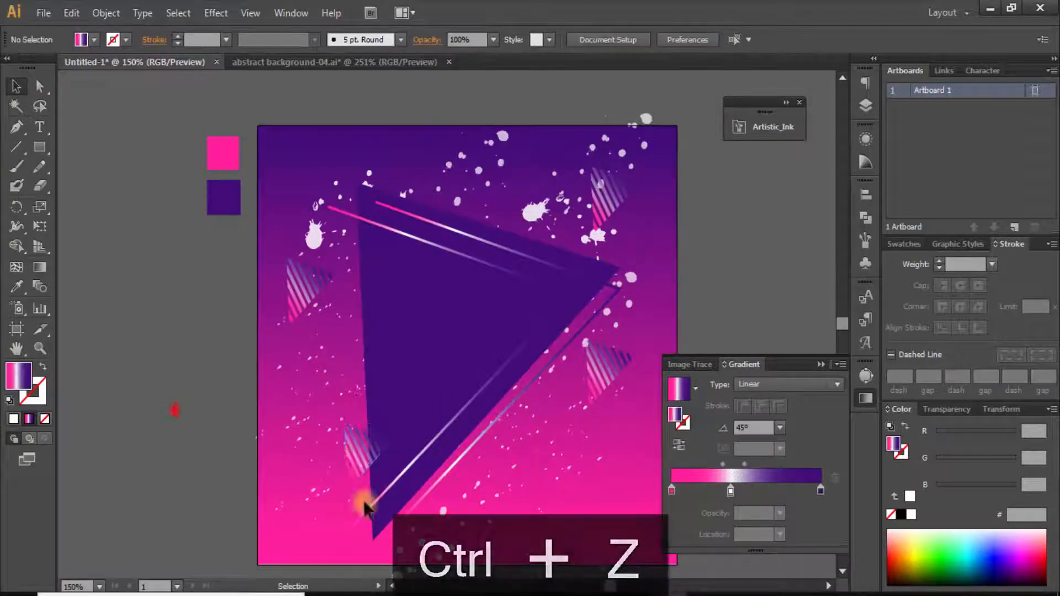
Step: Duplicate the lower left striped triangle to the area right of the large triangle's bottom tip
left_click(356, 454)
key("ctrl+c")
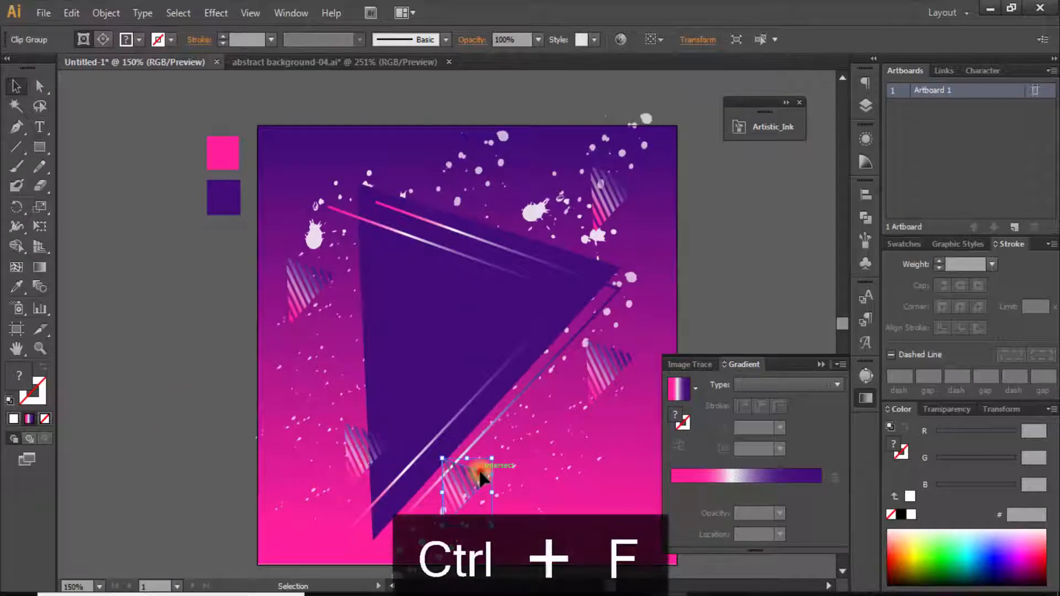
double_click(473, 482)
left_click(473, 481)
key("Delete")
key("ctrl+z")
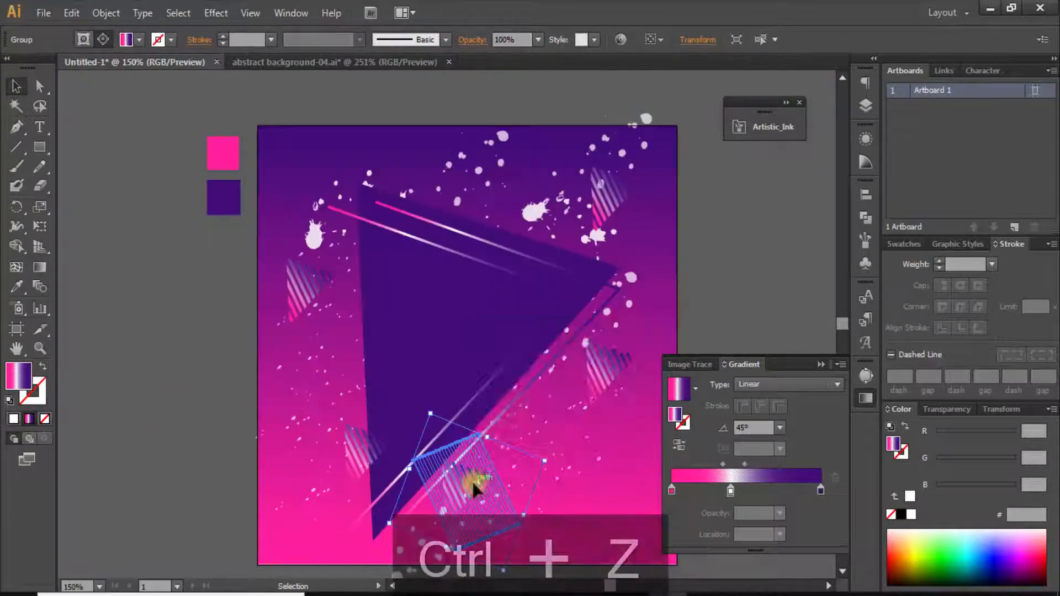
Step: Release the new striped triangle's clipping mask, discard its stripes and fill the remaining triangle with solid purple
right_click(473, 484)
left_click(287, 458)
right_click(473, 485)
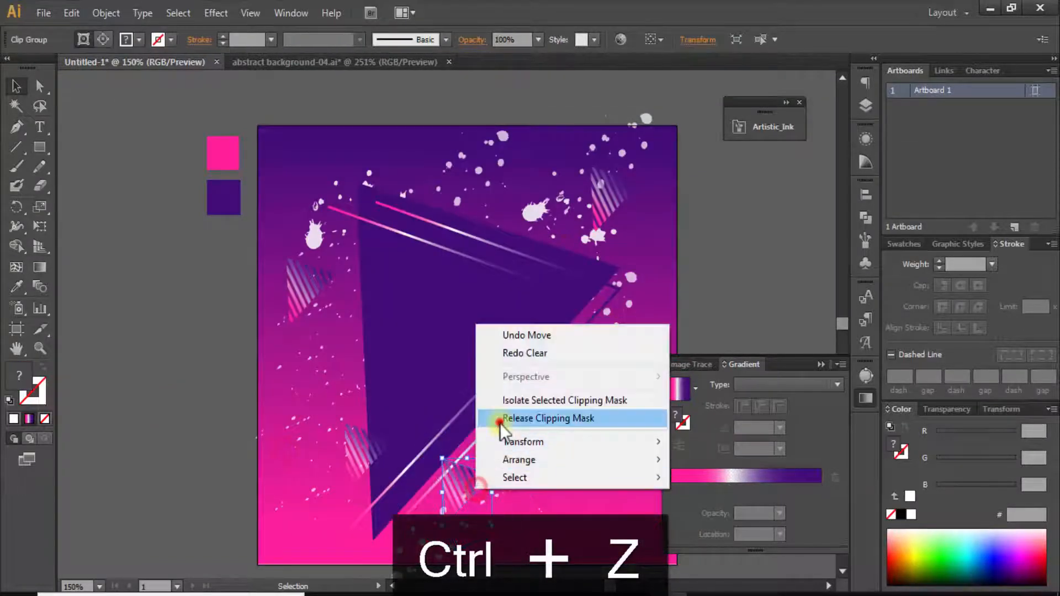
left_click(504, 426)
left_click(630, 494)
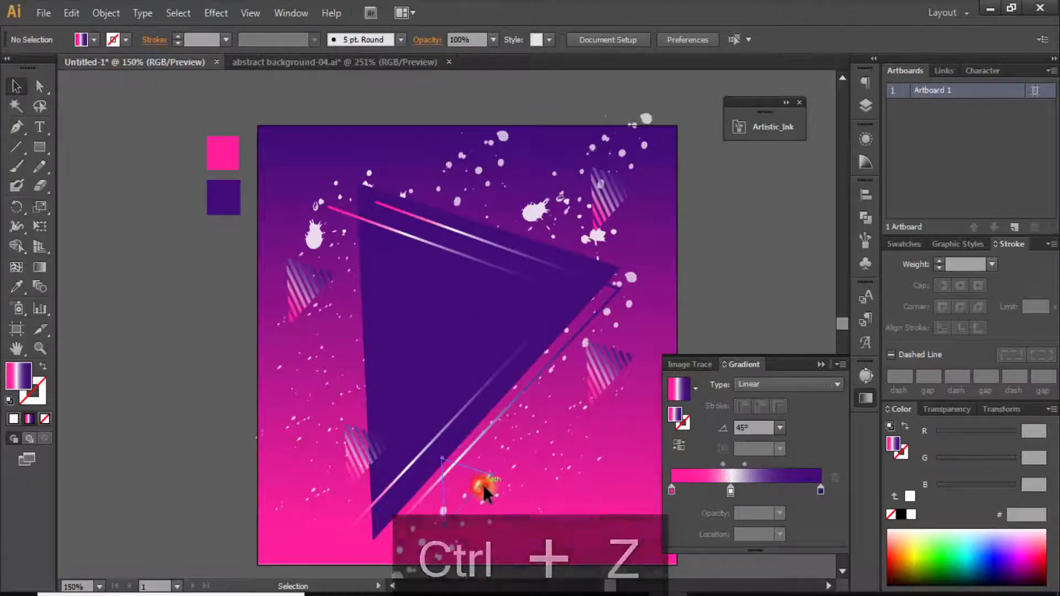
left_click(483, 484)
key("i")
key("v")
left_click(173, 341)
Step: Paint a straight diagonal line across the artboard's lower left edge and give it the 15 pt. Round brush
left_click_drag(205, 352, 188, 367)
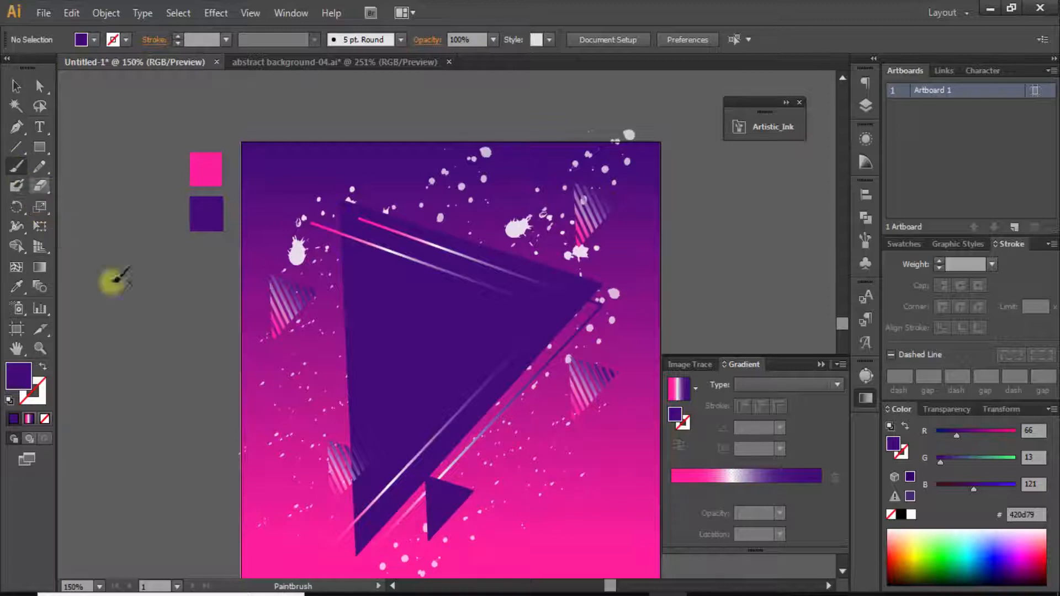
left_click(364, 39)
left_click(264, 80)
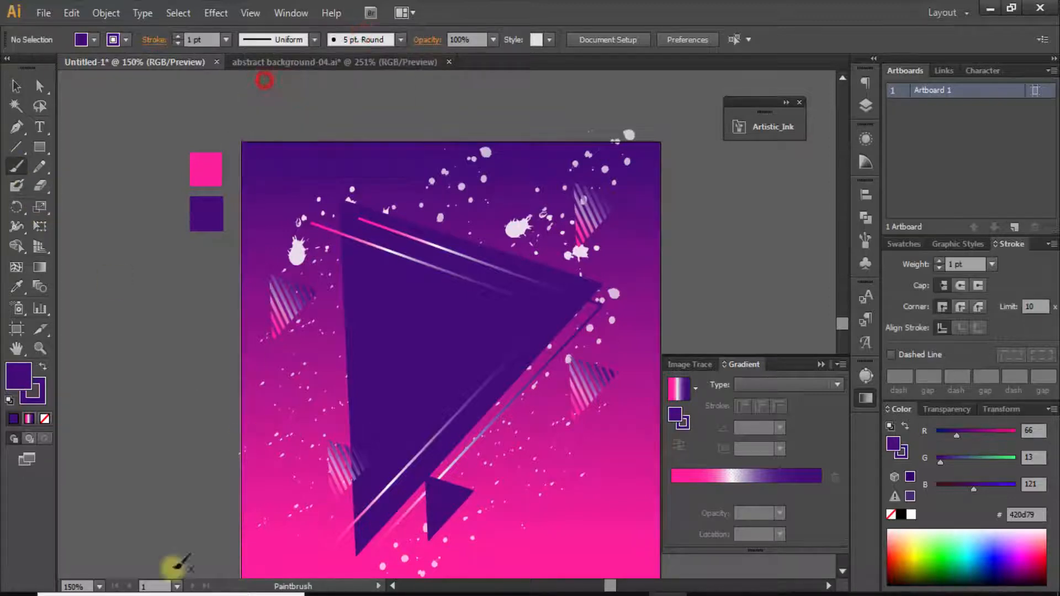
left_click(223, 511)
key("v")
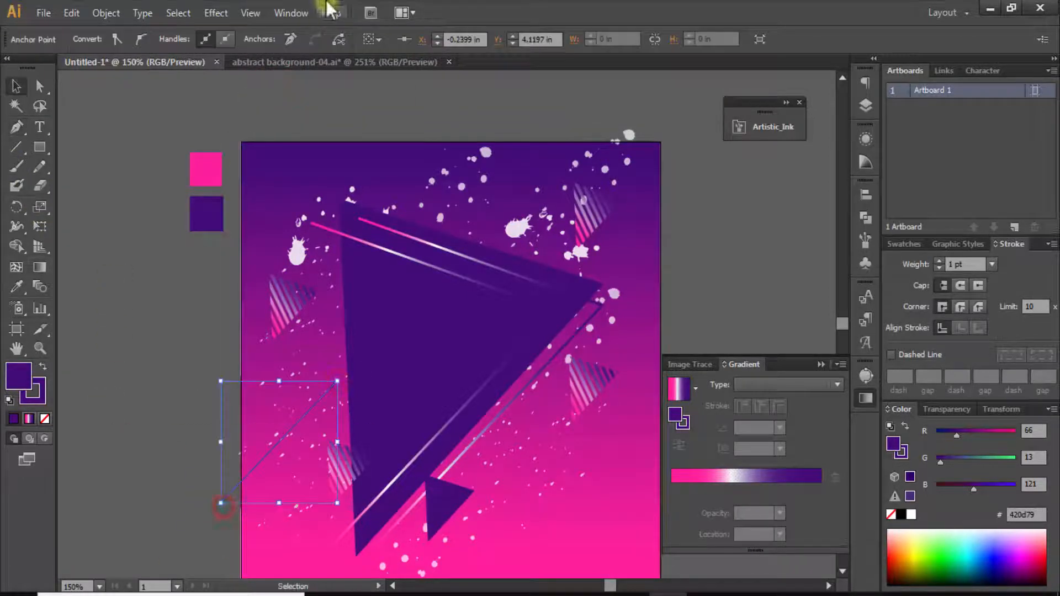
left_click(177, 293)
left_click(364, 39)
left_click(286, 74)
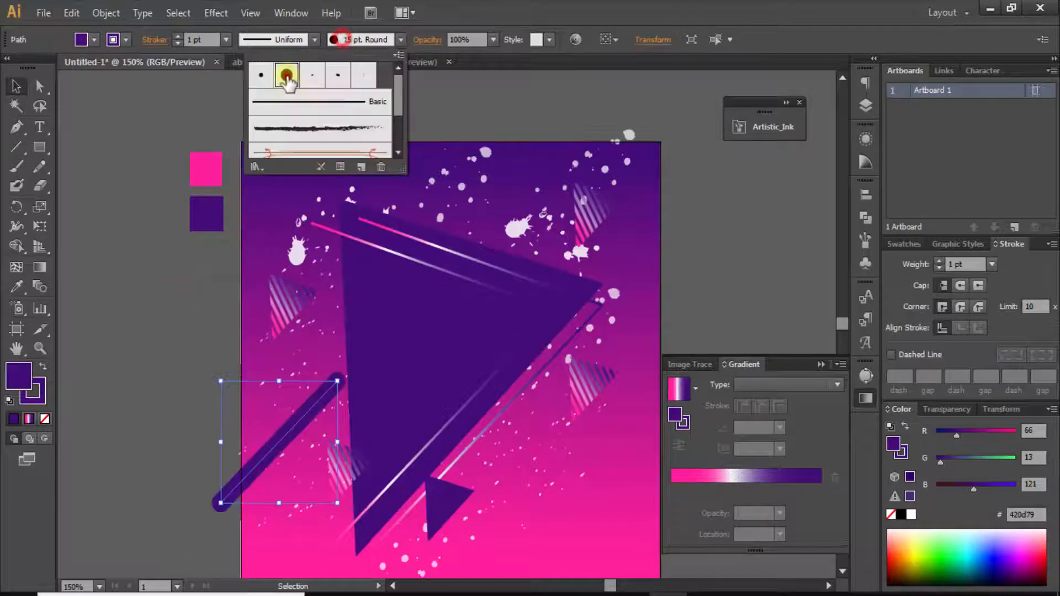
Step: Apply the pink, white and purple gradient to the line's stroke, reverse it, and set the purple stop's opacity to 10%
left_click(734, 470)
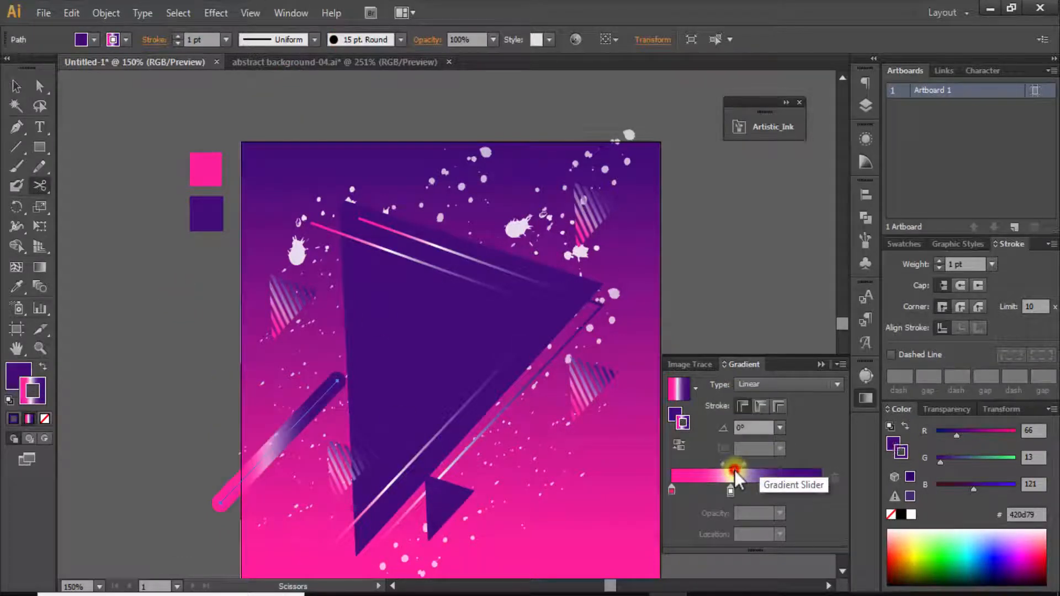
left_click(672, 490)
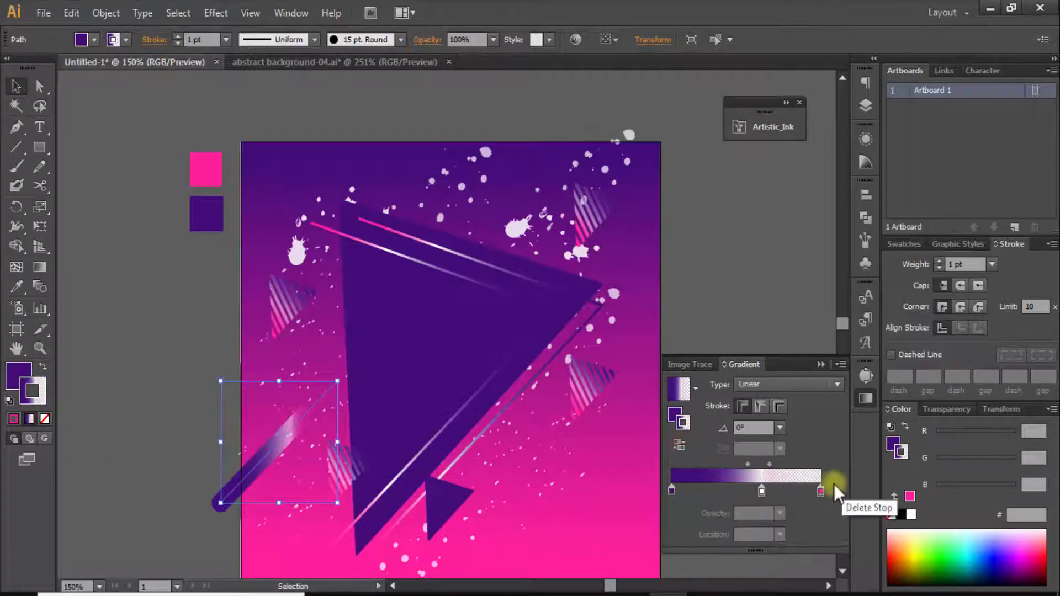
key("ctrl+z")
left_click(679, 444)
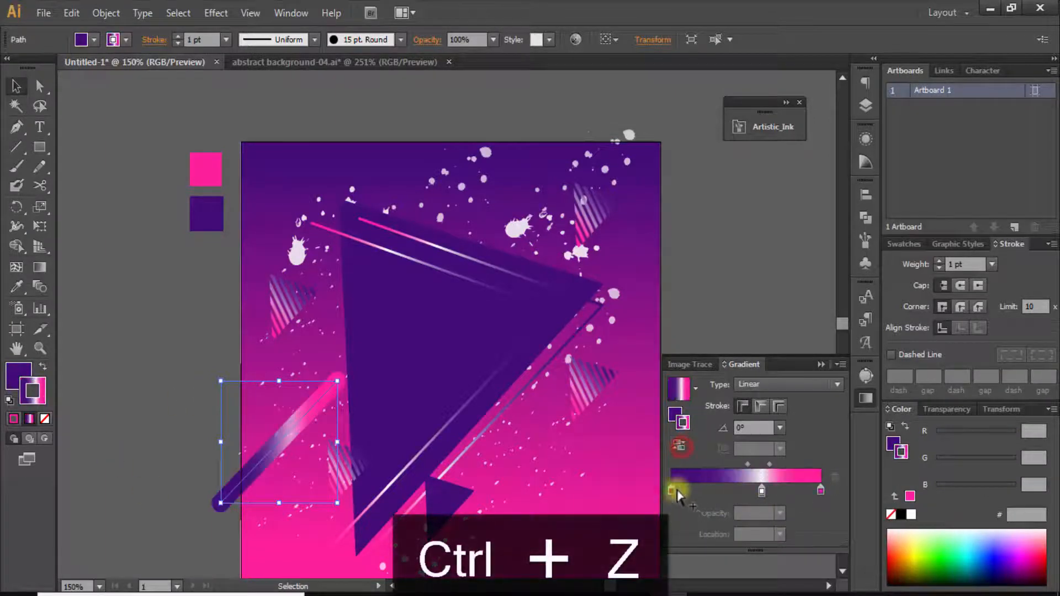
key("a")
left_click(671, 490)
type("10")
key("Return")
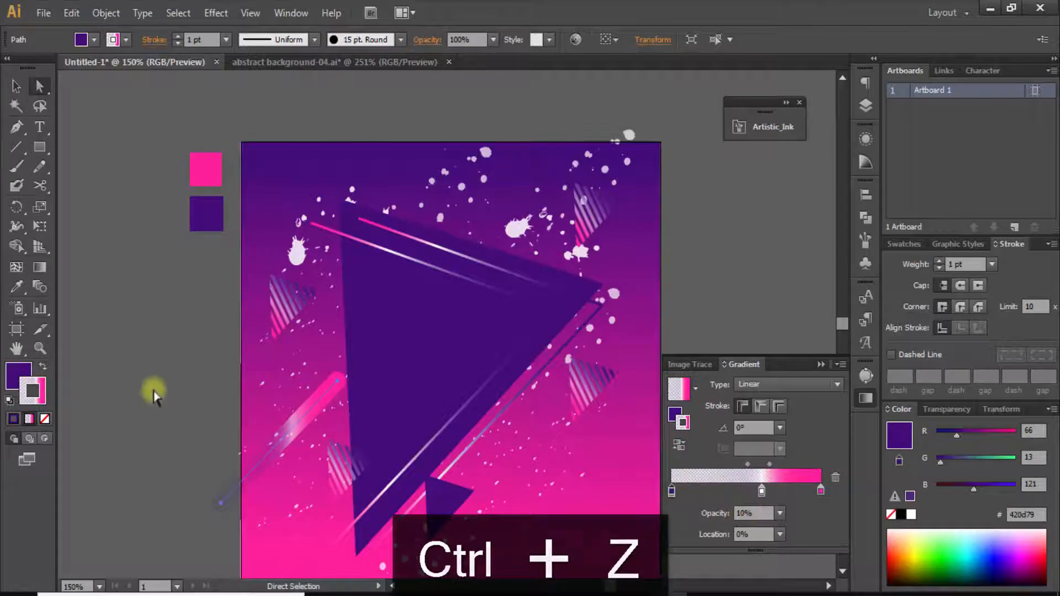
Step: Remove the diagonal line's fill and set its stroke weight to 0.5 pt
key("ctrl+KP_Add")
key("ctrl+KP_Add")
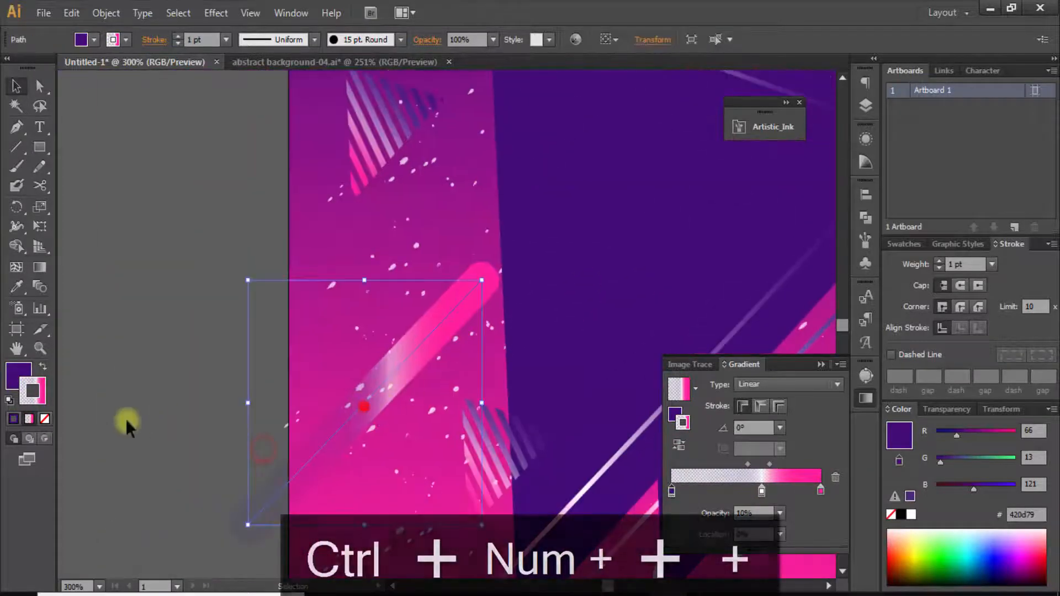
key("ctrl+minus")
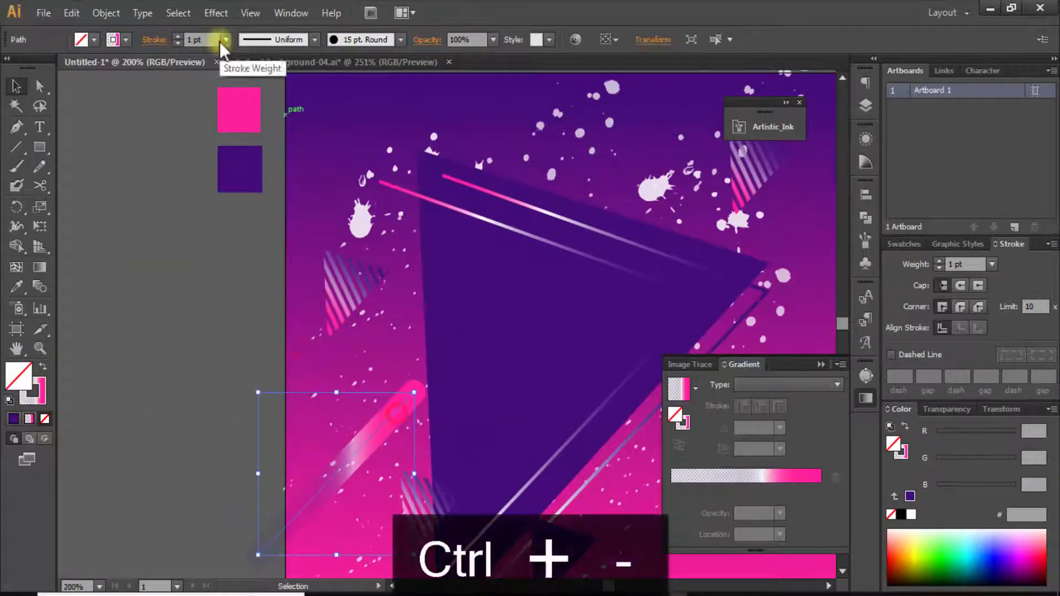
left_click(225, 40)
left_click(239, 72)
left_click(234, 342)
Step: Duplicate the diagonal line just above the original and make the copy white with 30% opacity
mouse_move(428, 431)
left_mouse_down()
mouse_move(405, 405)
mouse_move(398, 303)
mouse_move(420, 304)
left_mouse_up()
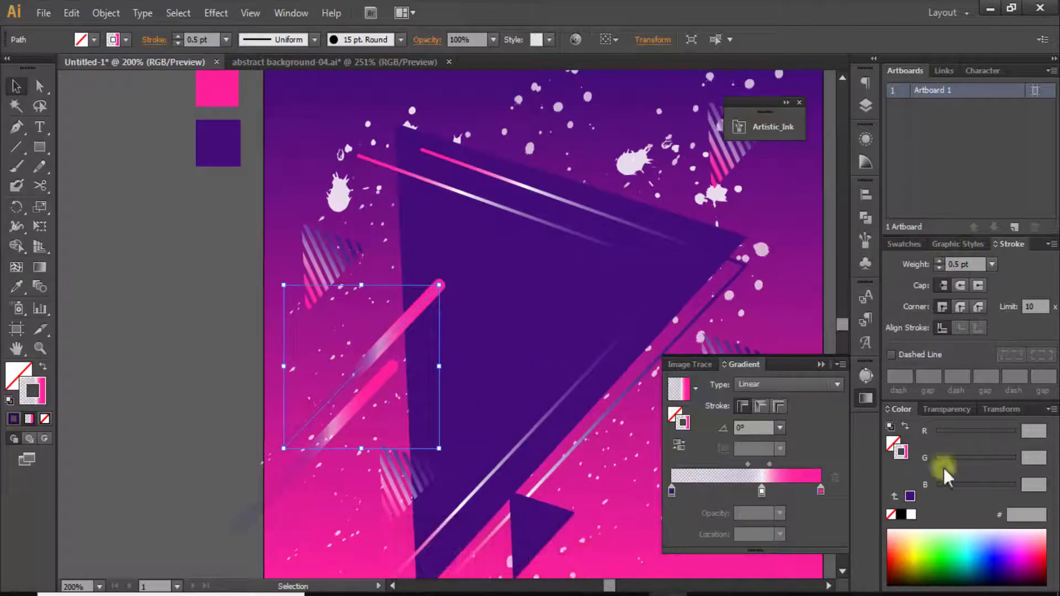
left_click(910, 514)
left_click(492, 39)
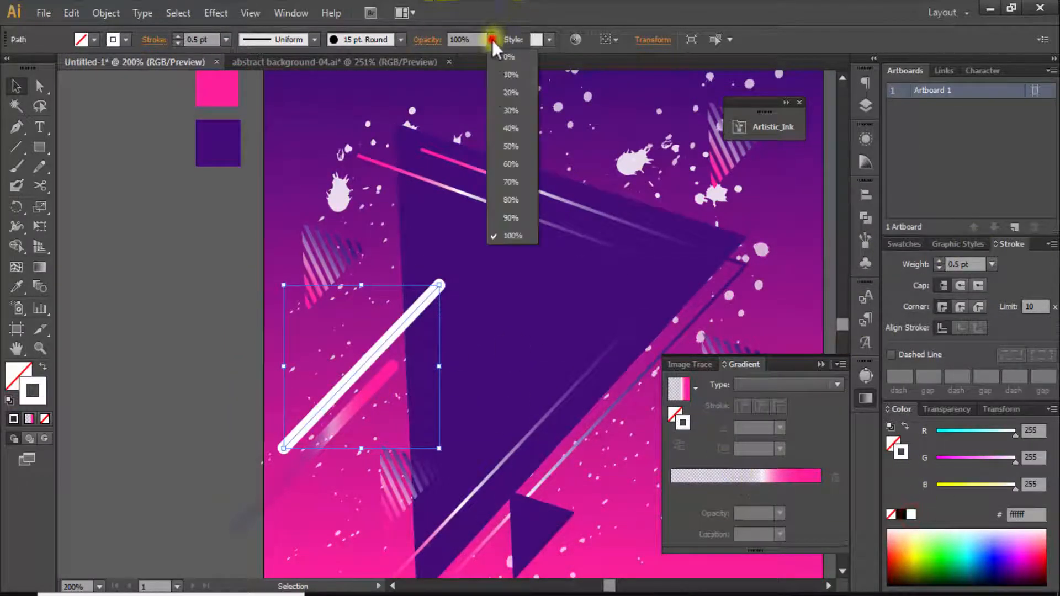
left_click(503, 110)
key("Return")
key("Escape")
left_click(200, 309)
Step: Duplicate both diagonal lines to the artboard's upper right, offsetting the white one slightly down and to the left
left_click_drag(415, 370, 570, 207)
left_click(281, 384)
left_click(266, 438, "shift")
key("ctrl+c")
left_click(762, 239)
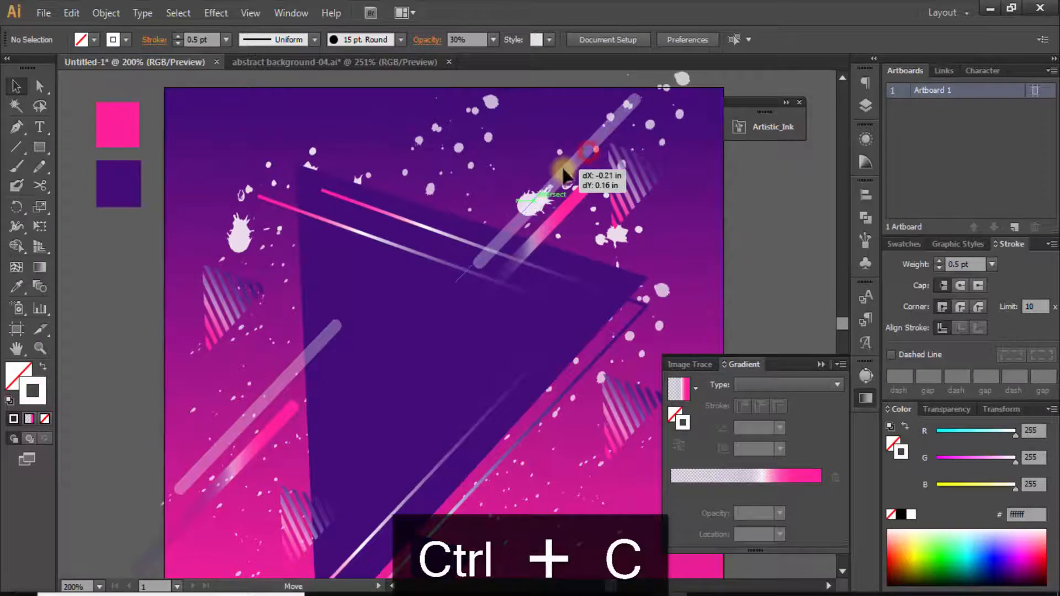
left_click_drag(563, 169, 563, 170)
Step: Apply the transparent-to-pink gradient to the stroke of the upper right white line
left_click(737, 477)
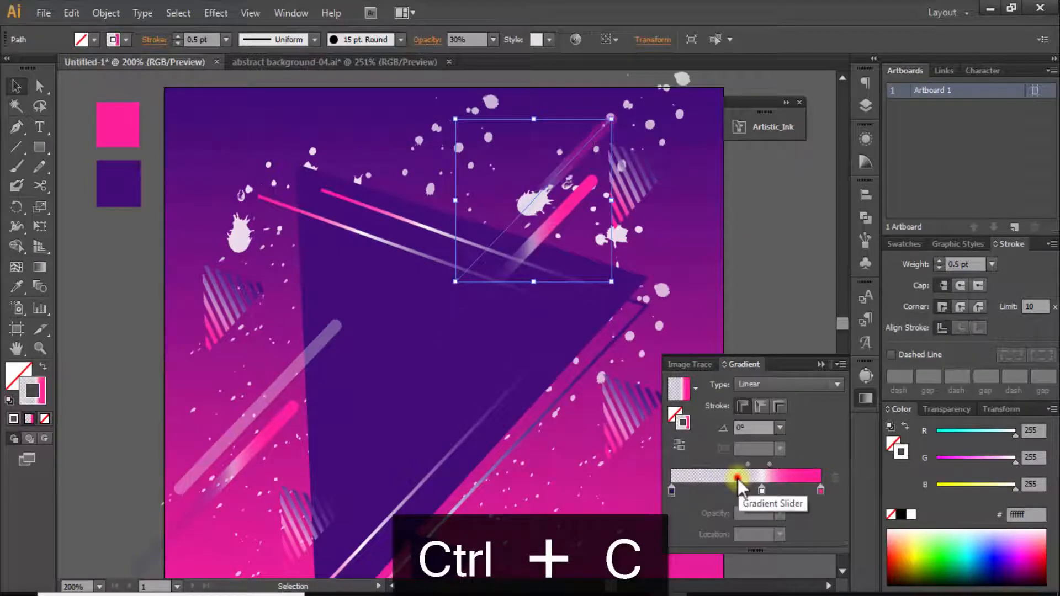
left_click(756, 199)
key("ctrl+minus")
left_click_drag(531, 258, 514, 192)
Step: Duplicate the two upper right diagonal lines to the area below the large triangle's lower right edge
left_click(524, 167)
left_click(529, 133, "shift")
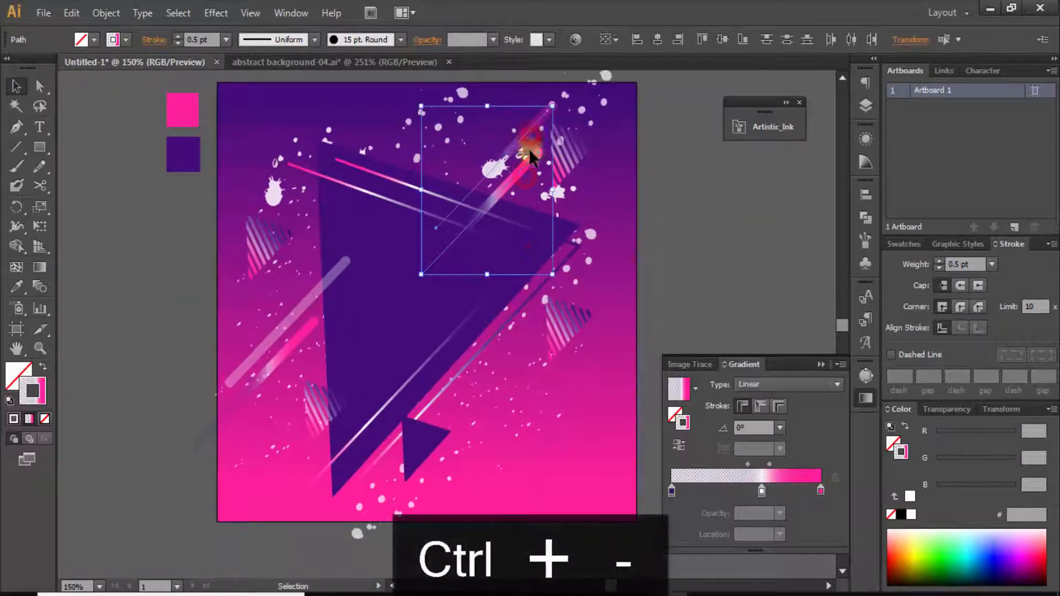
left_click_drag(531, 158, 492, 403)
left_click(161, 242)
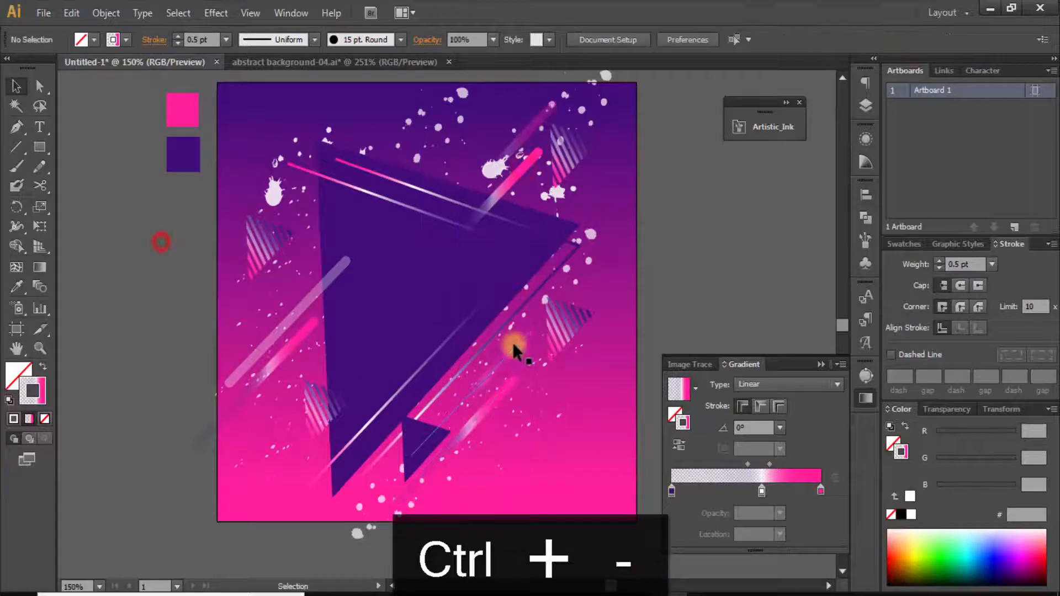
Step: Reverse the stroke gradient of the upper line in the lower right pair and set its pink stop's opacity to 20%
left_click(513, 349)
left_click(672, 491)
left_click(736, 513)
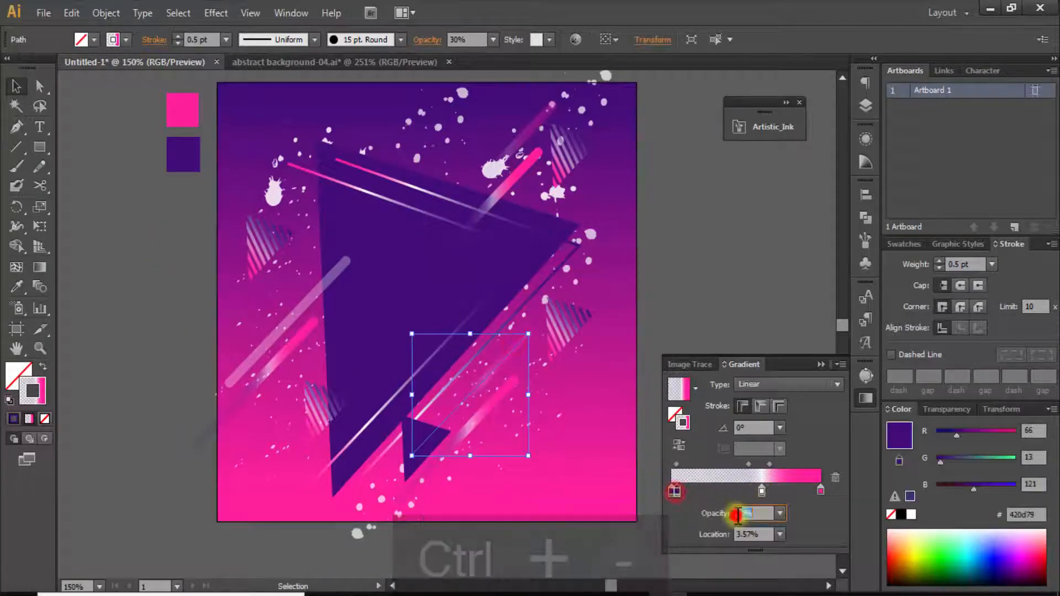
left_click(681, 446)
left_click(672, 490)
left_click(756, 512)
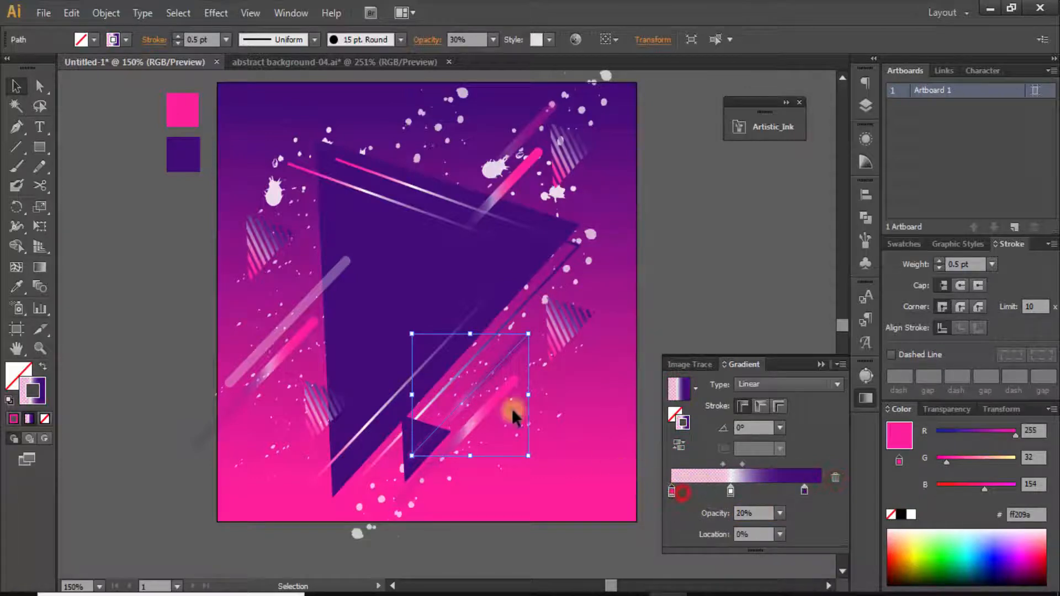
key("ctrl+KP_Add")
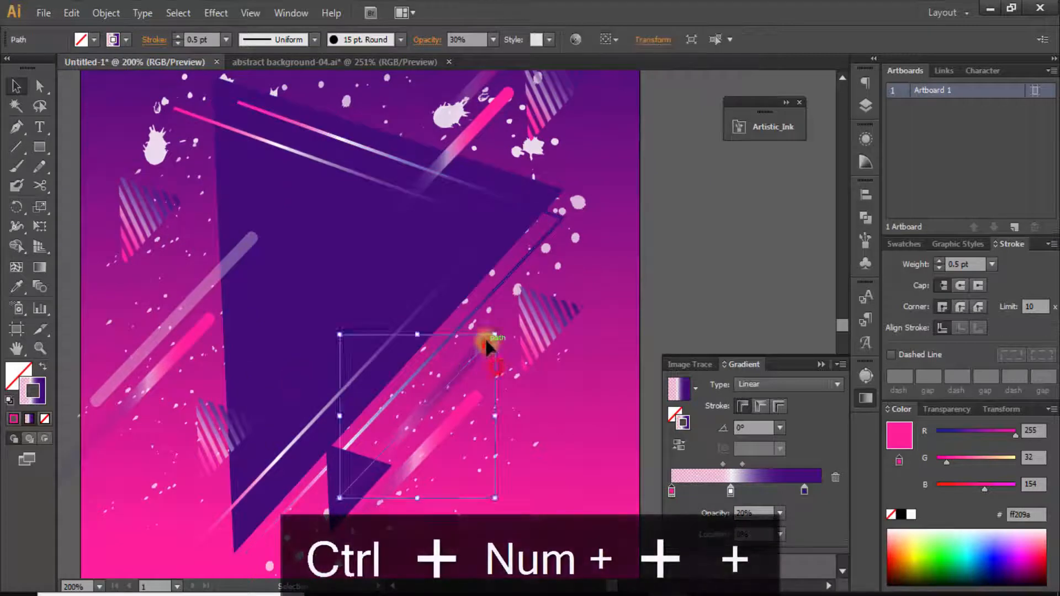
left_click(750, 248)
key("ctrl+minus")
left_click(803, 490)
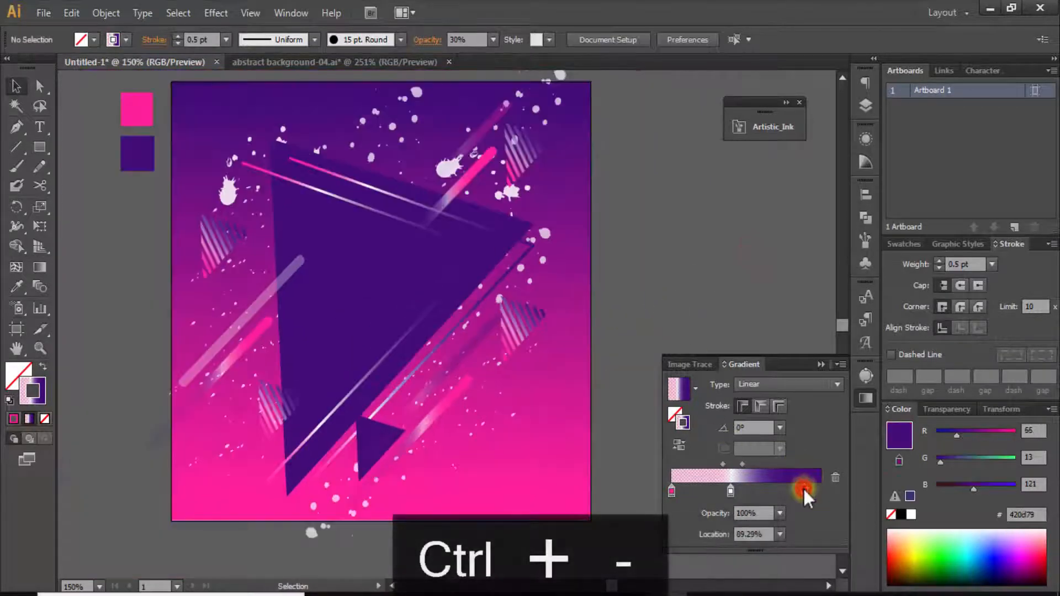
left_click(804, 490)
left_click(703, 361)
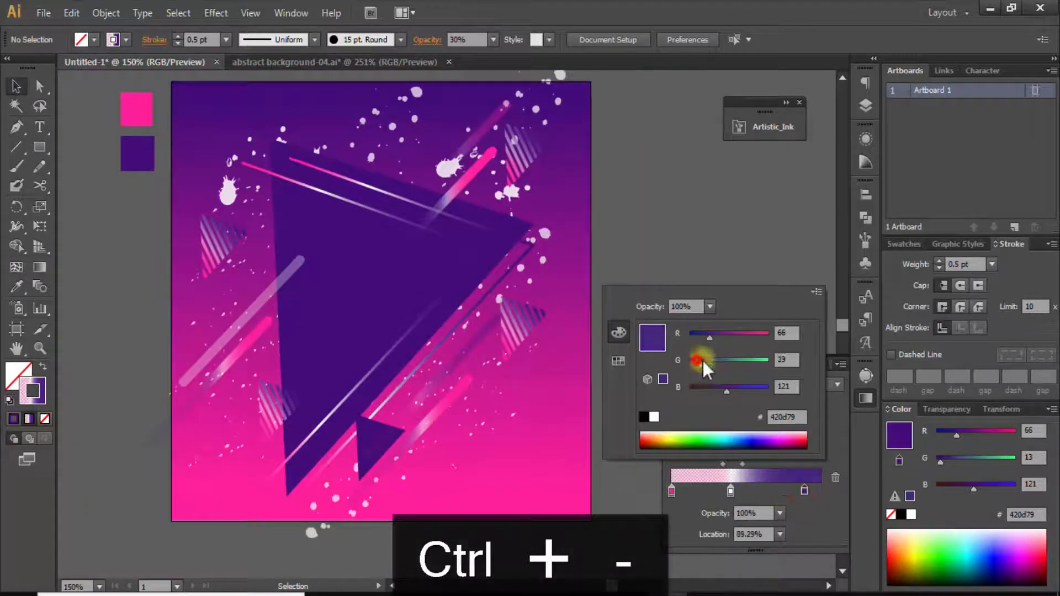
left_click(655, 418)
Step: Replace the purple stop in the lower right line's stroke gradient with a white stop at 100% location
left_click(469, 337)
double_click(804, 490)
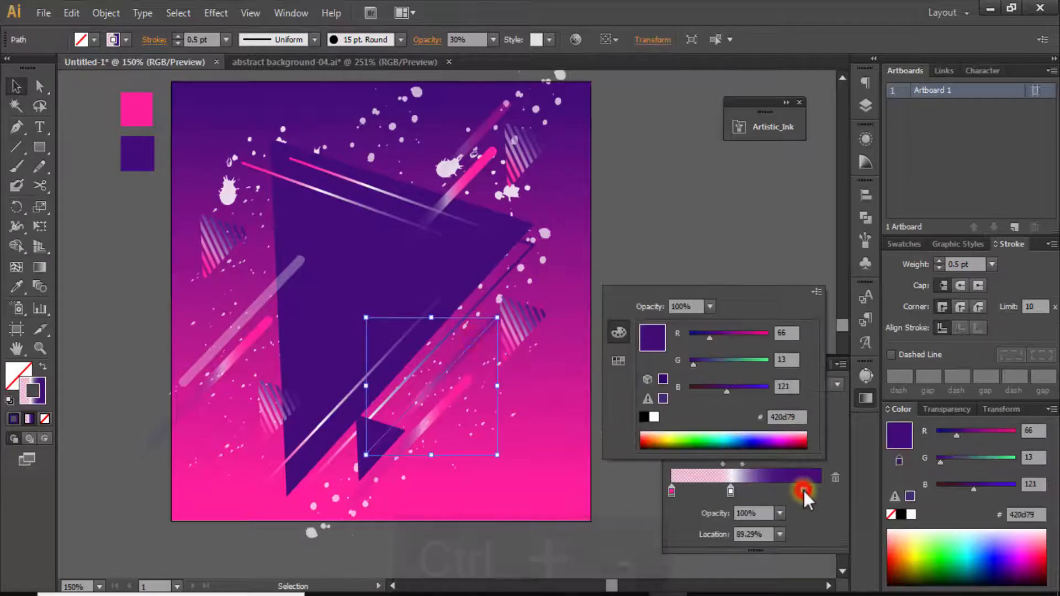
left_click(803, 488)
double_click(801, 490)
left_click(655, 418)
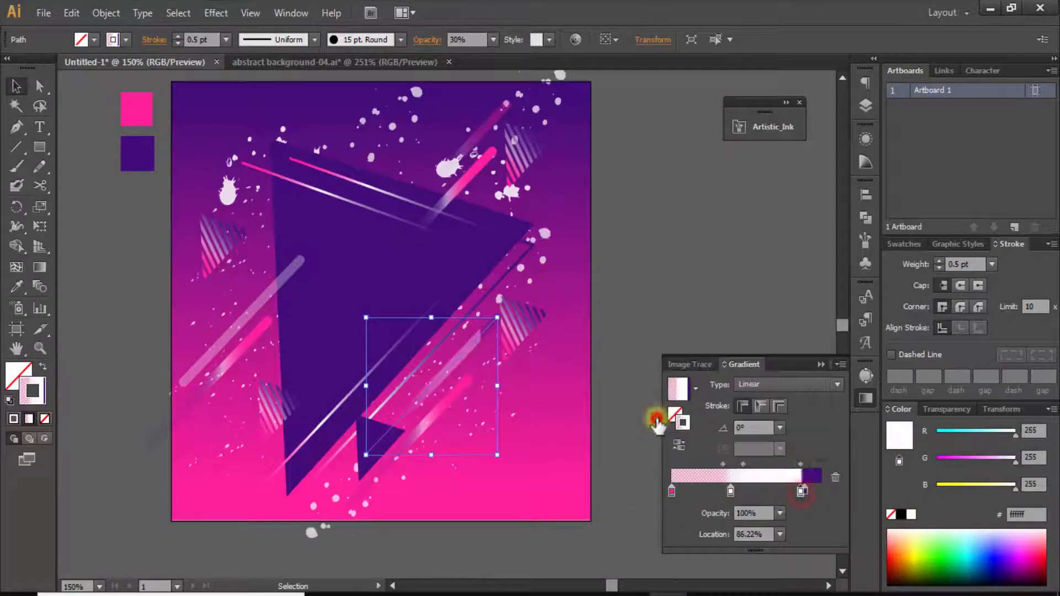
left_click(803, 490)
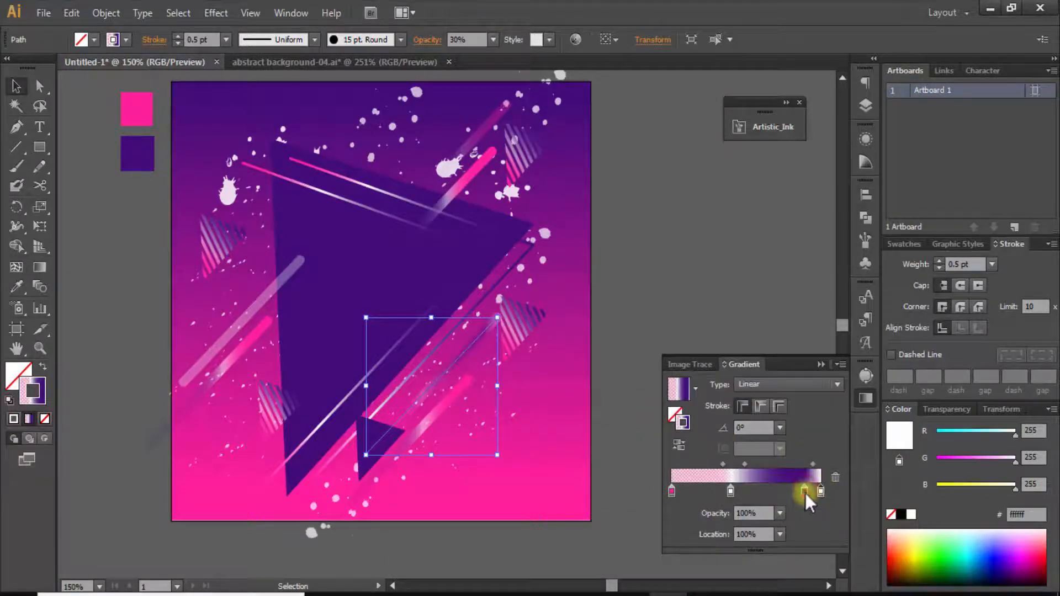
left_click(835, 477)
key("Return")
left_click(697, 297)
key("Escape")
left_click(867, 401)
left_click(772, 388)
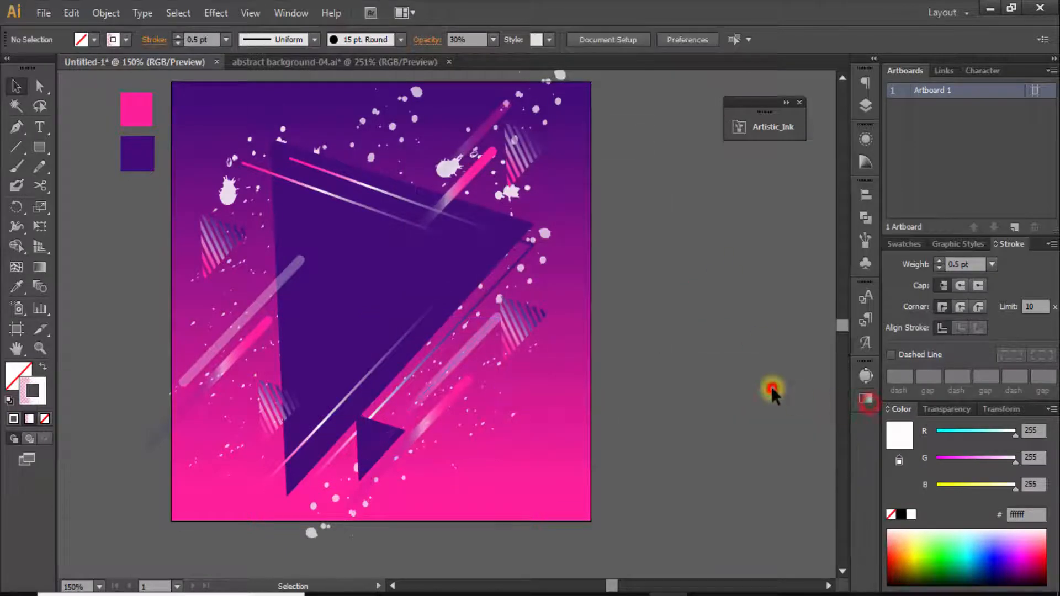
Step: Draw a white outlined circle over the large triangle's upper left corner and duplicate it near the lower right edge with a 1 pt stroke
key("ctrl+minus")
key("ctrl+KP_Add")
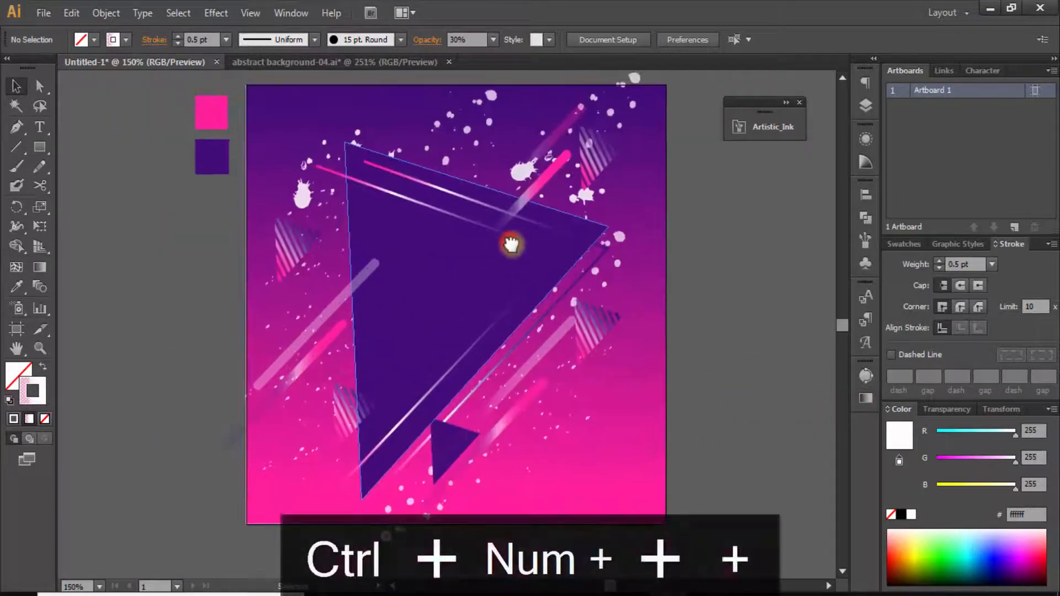
key("ctrl+KP_Add")
key("l")
left_click_drag(351, 224, 518, 507)
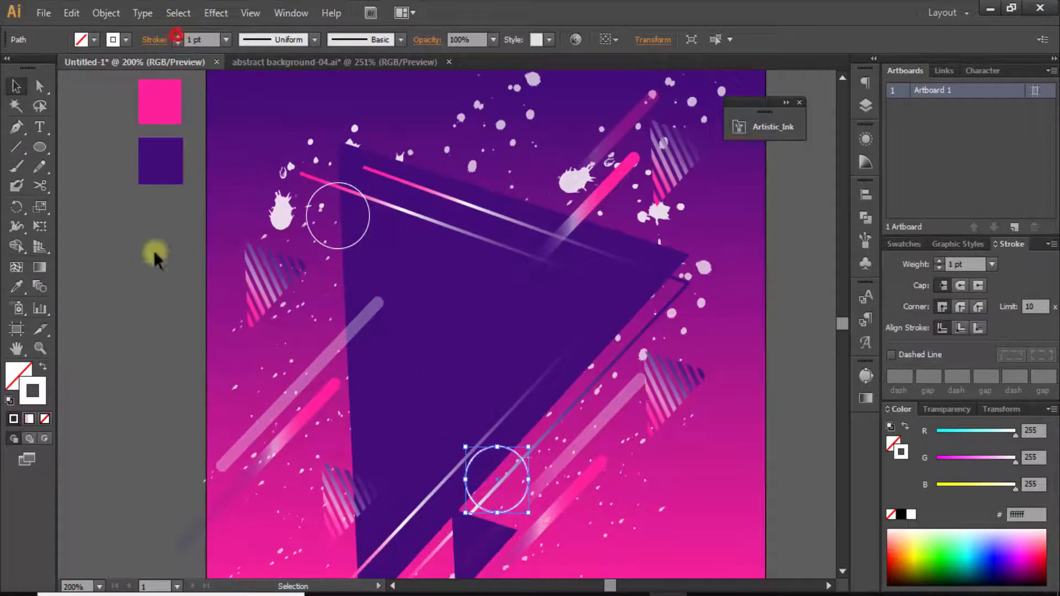
left_click(154, 252)
Step: Draw a larger circle over the large triangle's right corner and fill it with a pink-to-purple linear gradient without a stroke
left_click_drag(225, 348, 201, 309)
left_click_drag(464, 279, 357, 332)
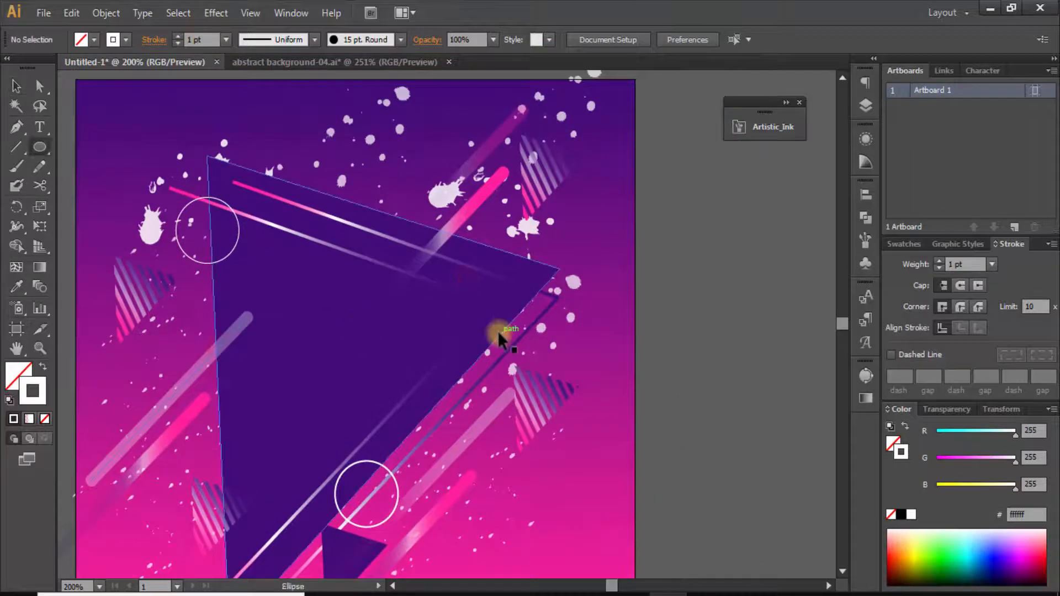
left_click_drag(464, 265, 561, 367)
key("v")
left_click(44, 368)
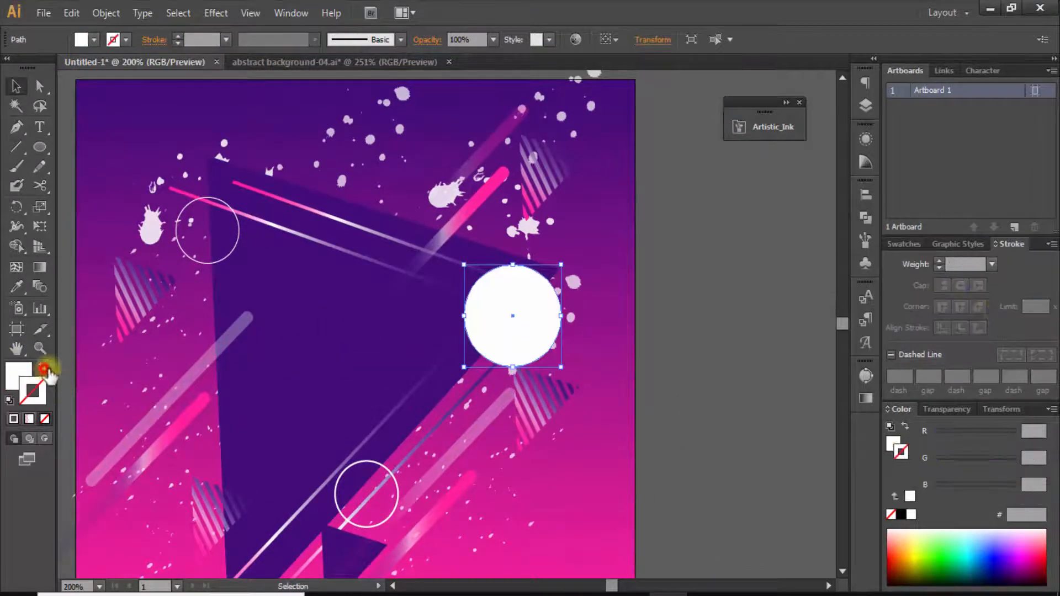
left_click(864, 397)
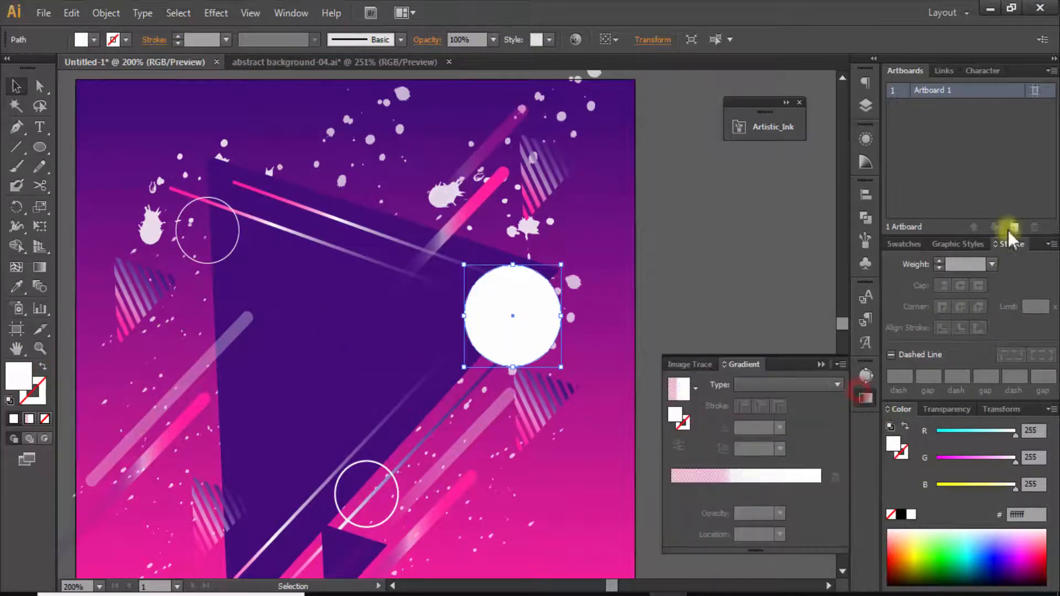
key("period")
left_click(897, 244)
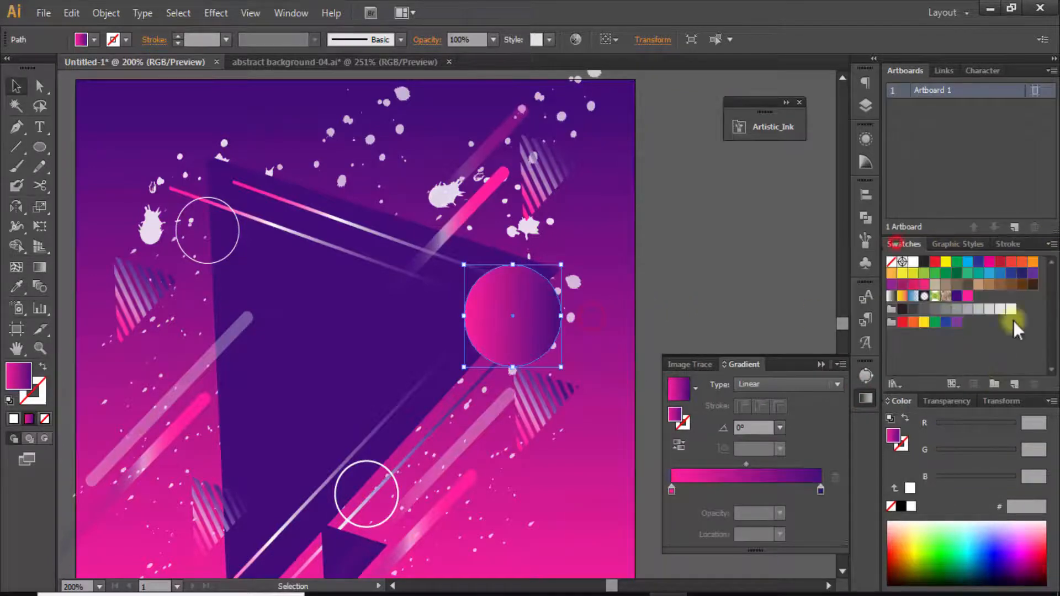
Step: Add blue and yellow stops to the circle's pink-to-purple gradient, ordering the colours pink, blue, purple and yellow
left_click_drag(713, 485, 711, 491)
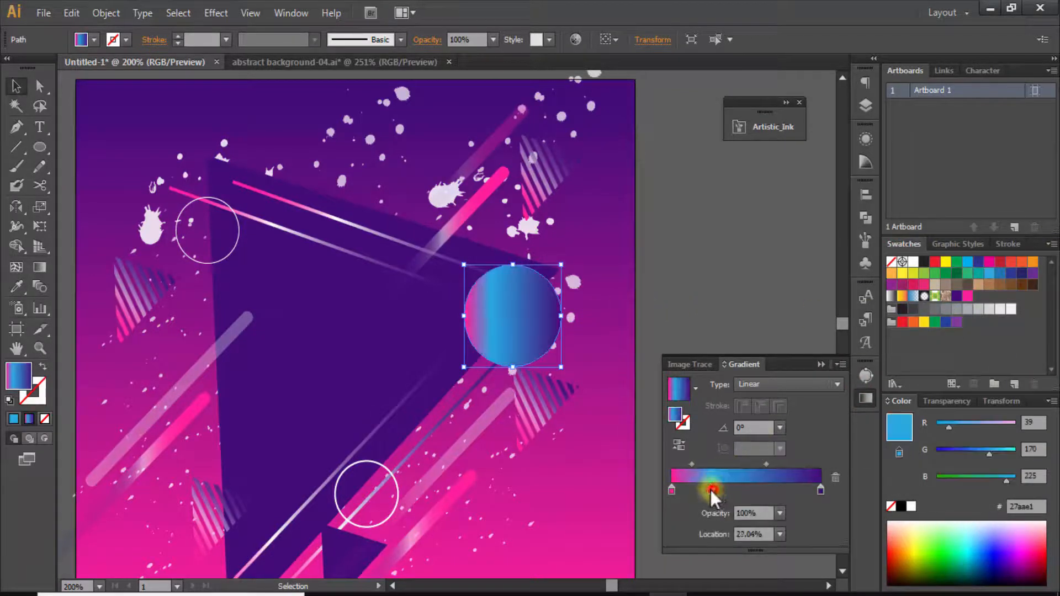
left_click_drag(821, 489, 753, 490)
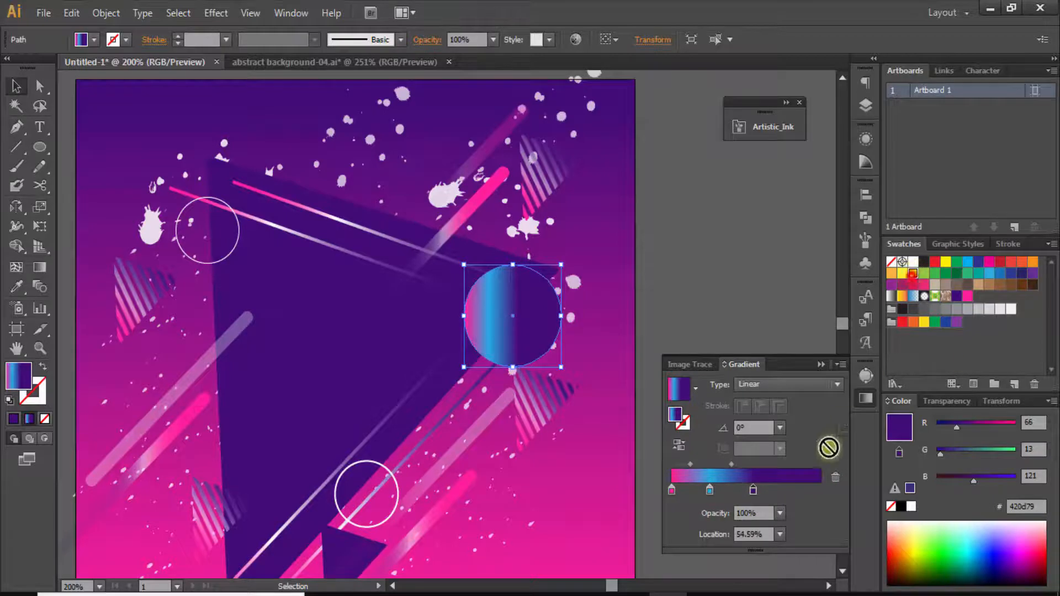
left_click_drag(828, 447, 820, 490)
left_click_drag(753, 490, 759, 490)
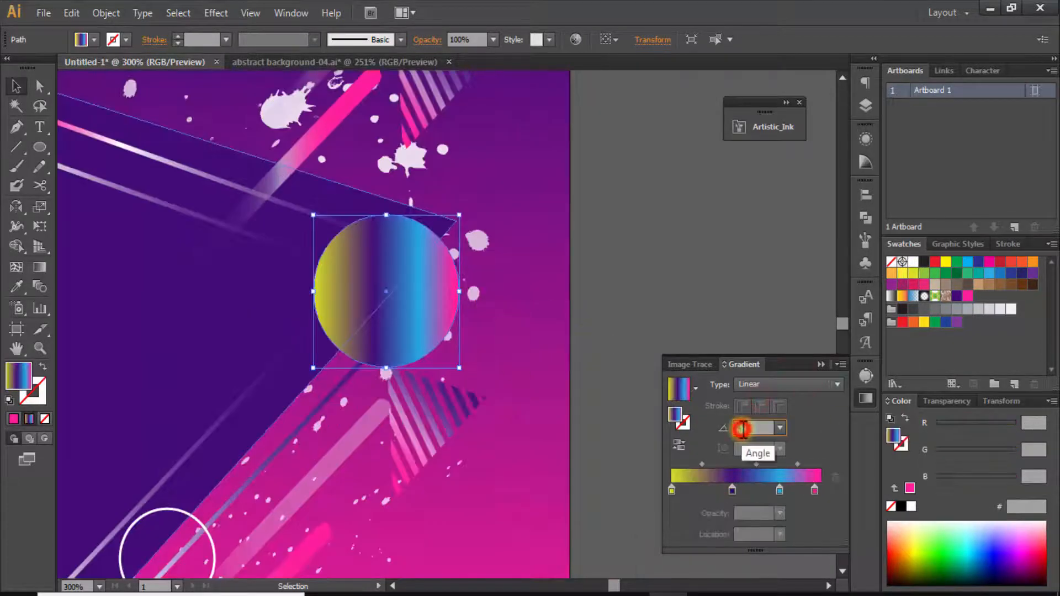
Step: Set the circle's gradient angle to 45° and reverse the gradient direction
type("45")
key("Return")
left_click(680, 443)
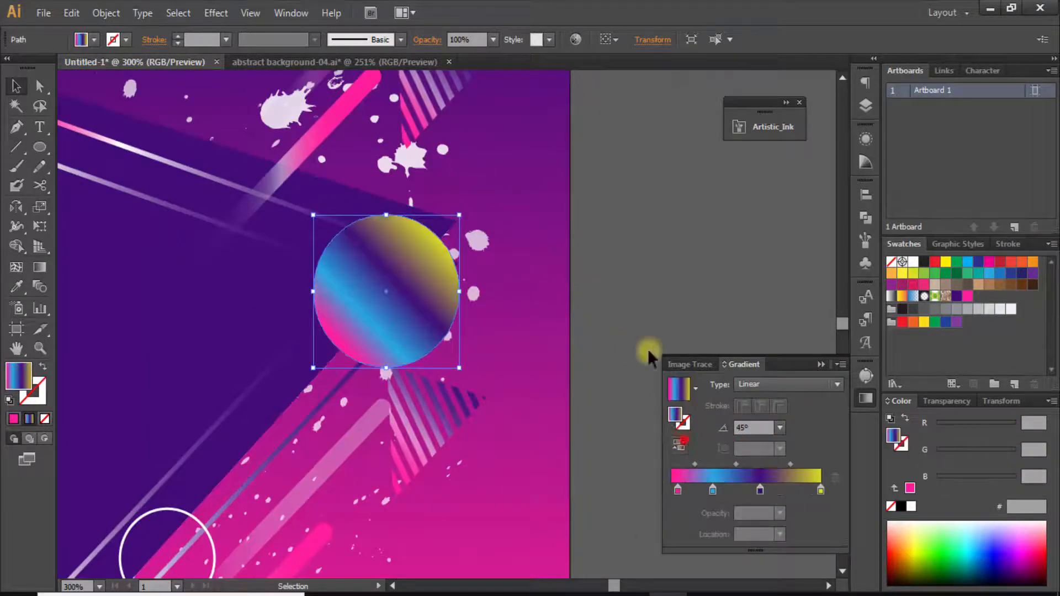
Step: Apply a Gaussian Blur with a 19.4 pixel radius to the multicoloured circle
left_click(219, 8)
mouse_move(232, 284)
left_click(439, 286)
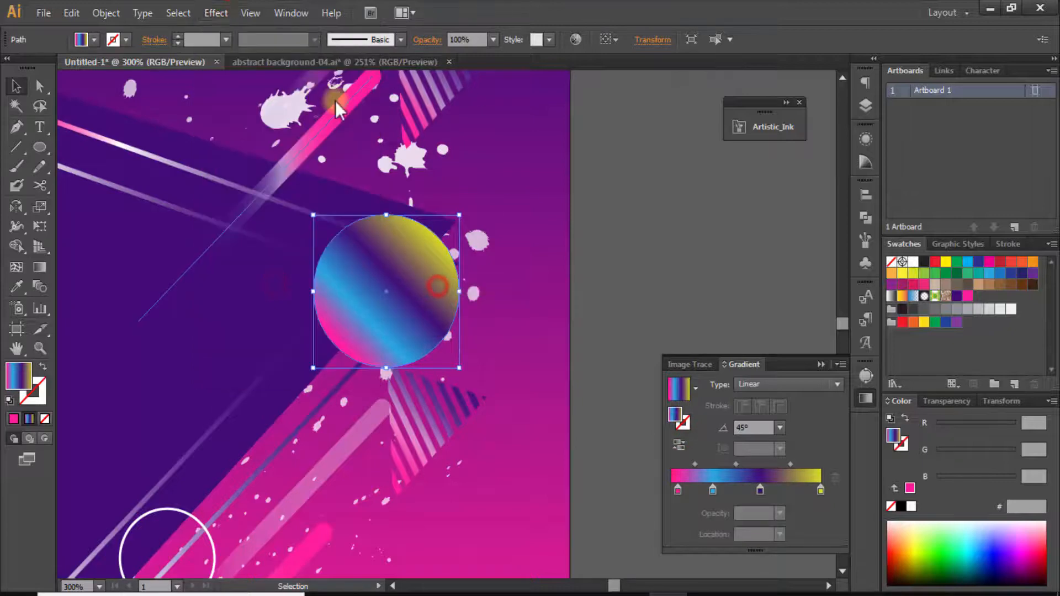
left_click(657, 307)
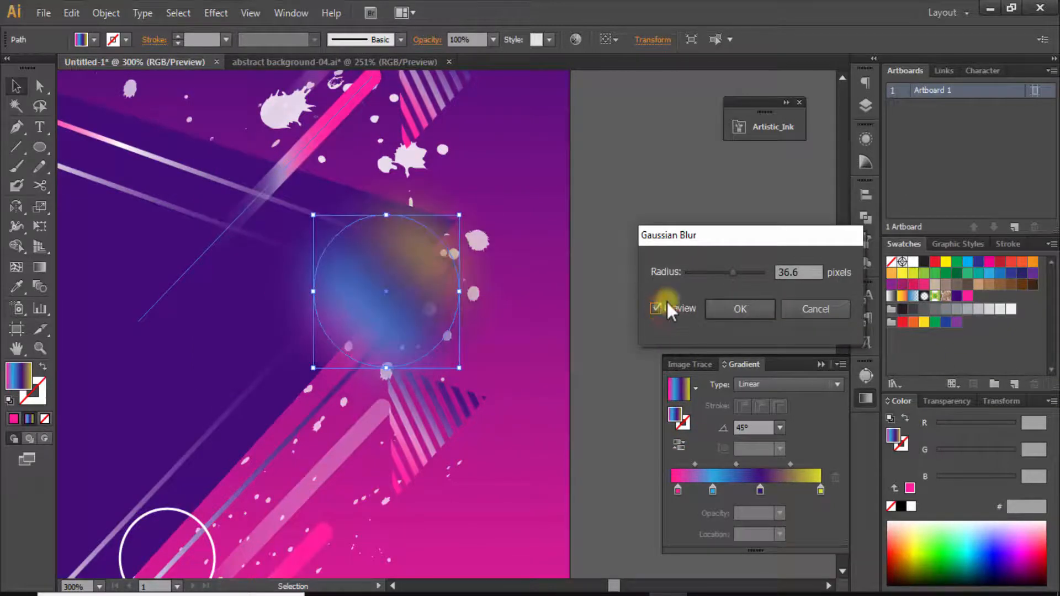
left_click_drag(733, 272, 724, 272)
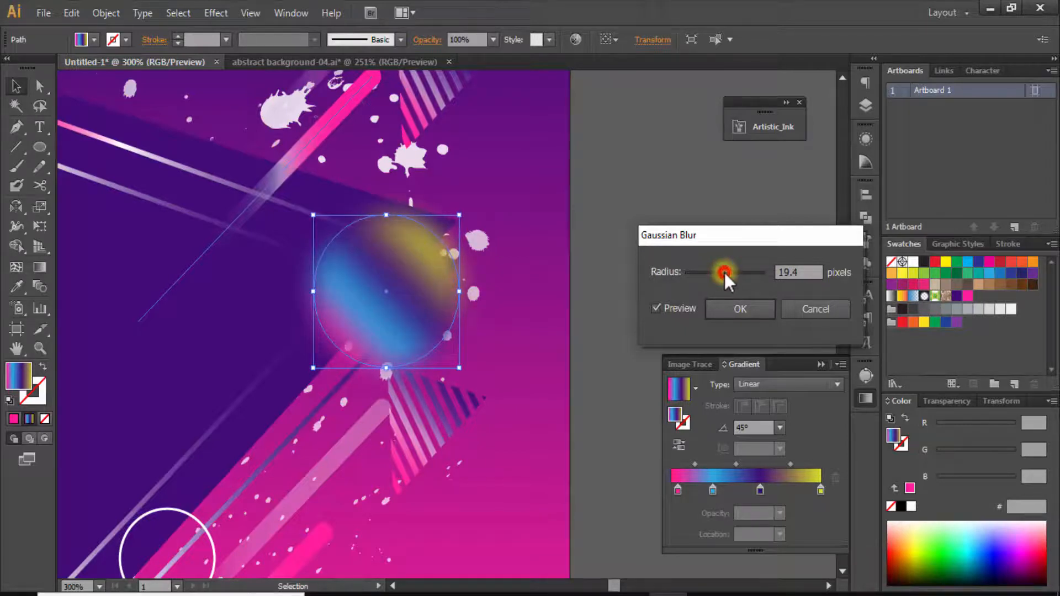
key("Return")
left_click(710, 269)
Step: Shrink the blurred circle, duplicate it to the large triangle's upper left corner and the artboard's lower left edge, and reverse the lower copy's gradient
key("ctrl+minus")
key("ctrl+minus")
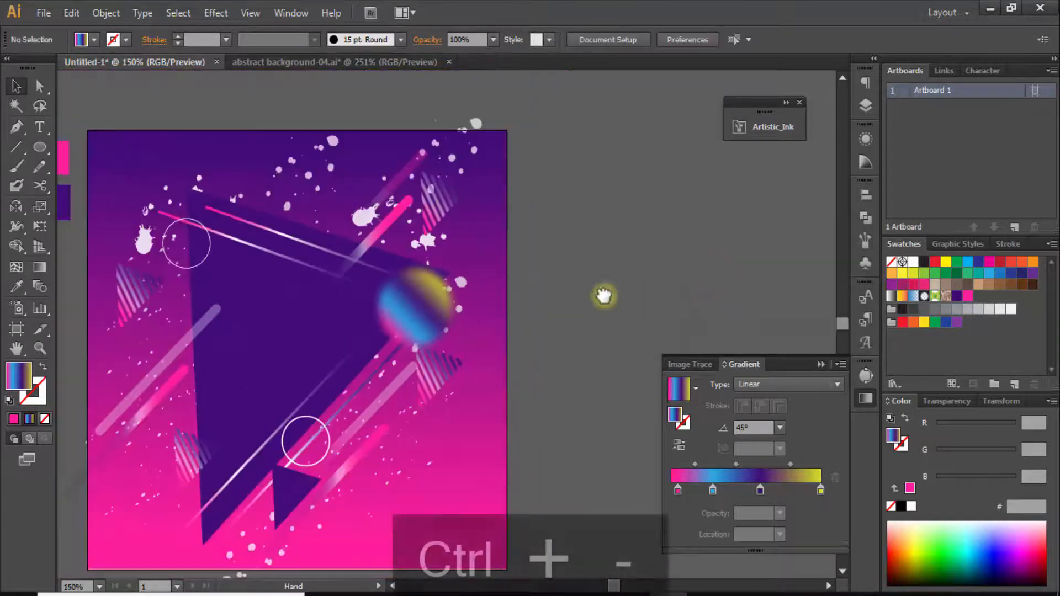
left_click_drag(604, 296, 665, 298)
left_click(490, 294)
left_click_drag(512, 271, 502, 282)
left_click_drag(488, 314, 176, 476)
left_click(678, 445)
left_click(649, 319)
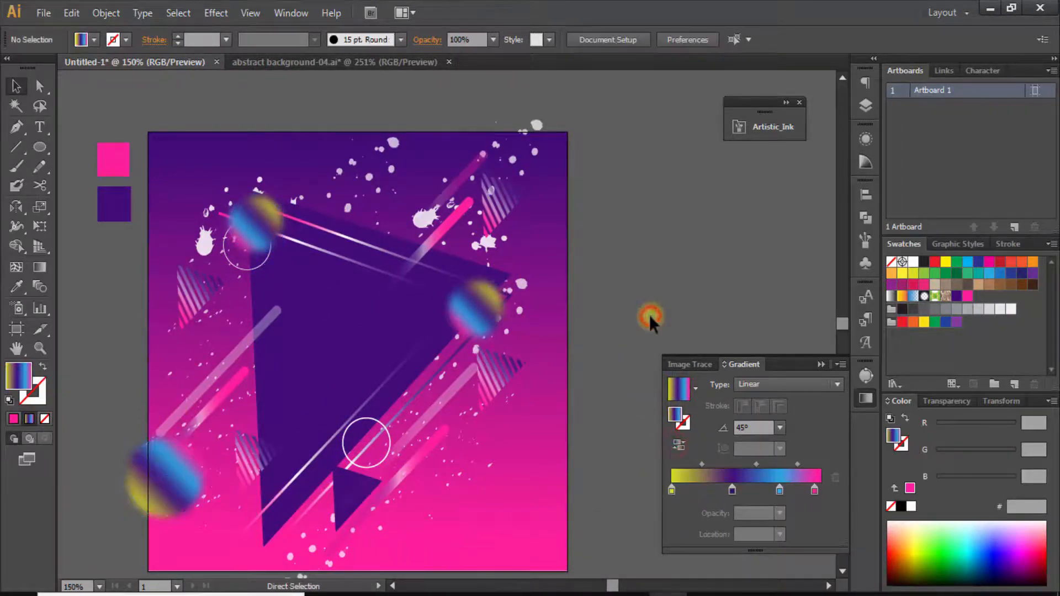
Step: Add the two-line text "abstract background" inside the large triangle
left_click_drag(489, 306, 521, 263)
key("ctrl+KP_Subtract")
key("ctrl+KP_Add")
key("ctrl+KP_Add")
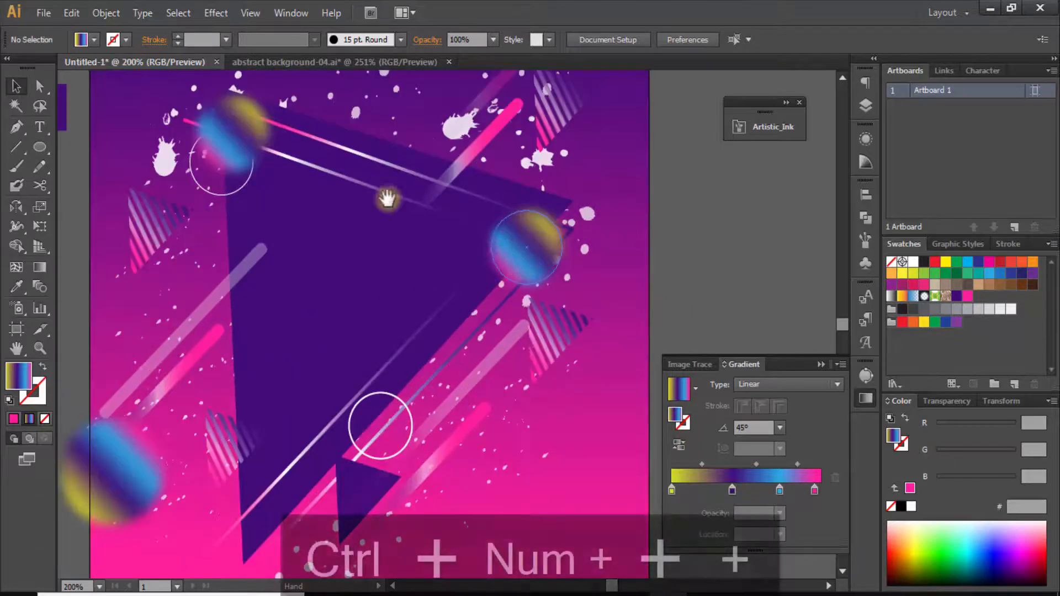
key("t")
left_click(334, 337)
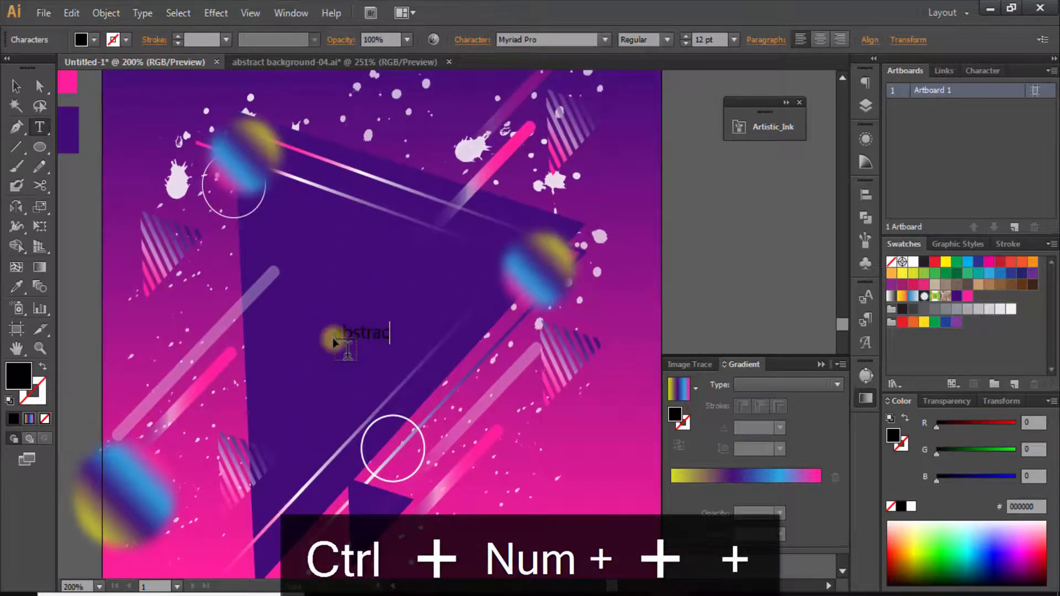
type("d")
key("Escape")
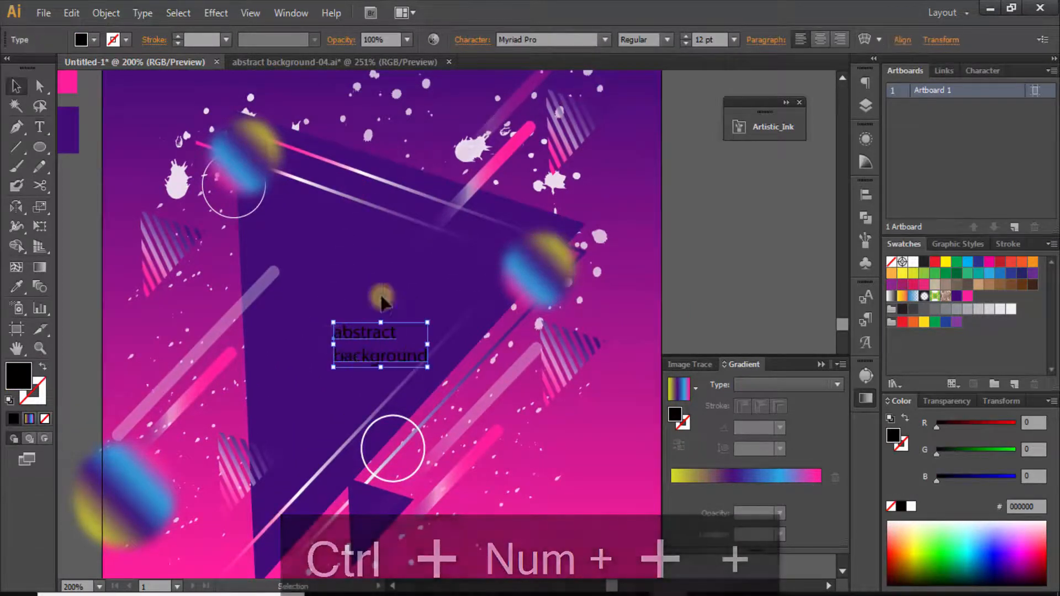
Step: Centre-align the text, switch it to all caps and set its font to Bebas
left_click(820, 39)
left_click(974, 69)
left_click(895, 231)
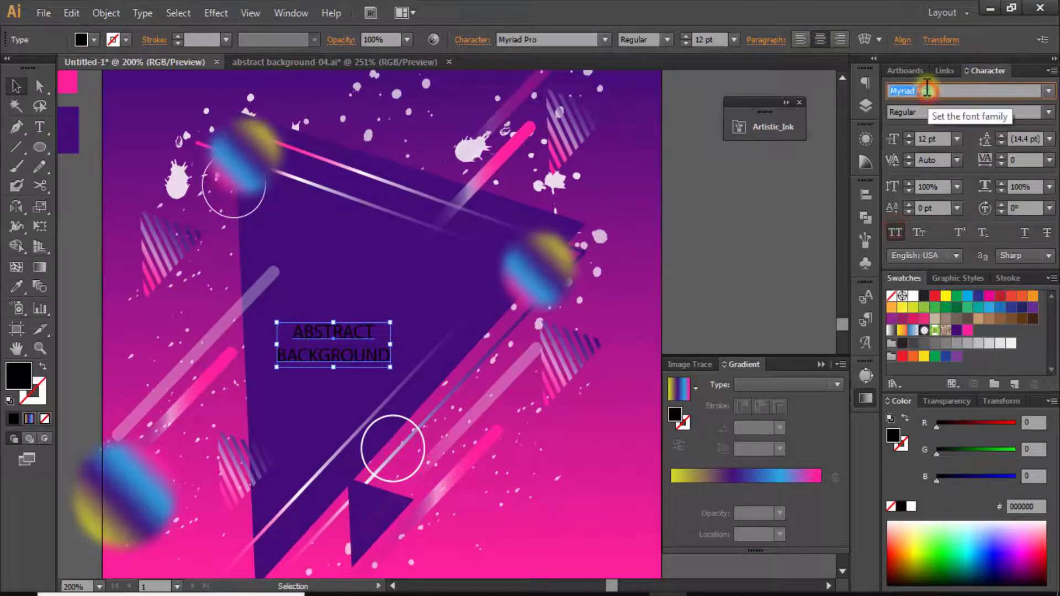
key("Return")
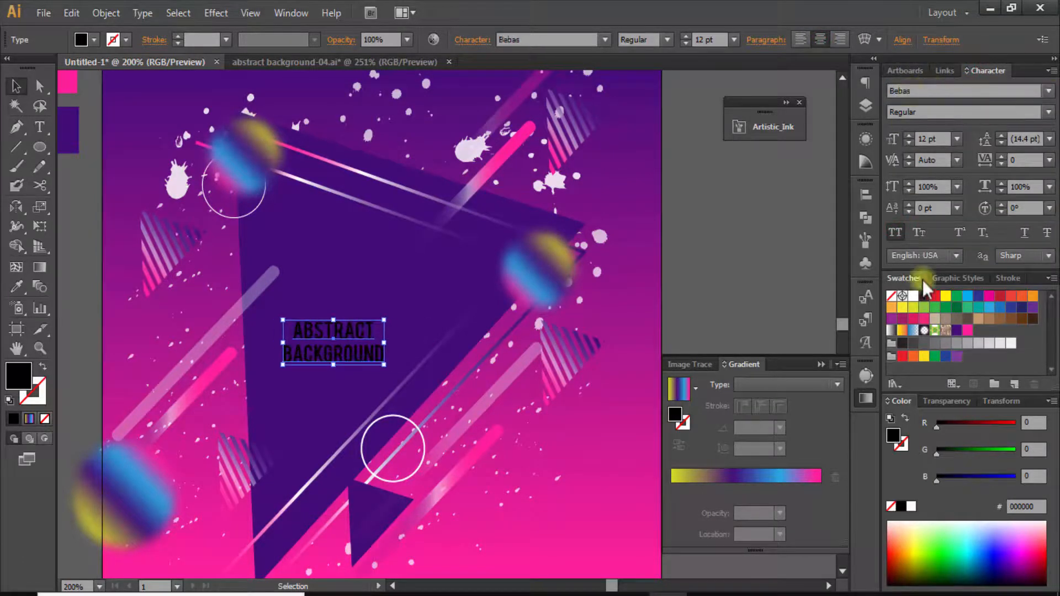
Step: Fill the text with white, enlarge it to about 30 pt and position it across the middle of the large triangle
left_click(914, 295)
key("Return")
key("Escape")
left_click_drag(384, 342, 461, 343)
left_click_drag(389, 316, 415, 310)
key("ctrl+minus")
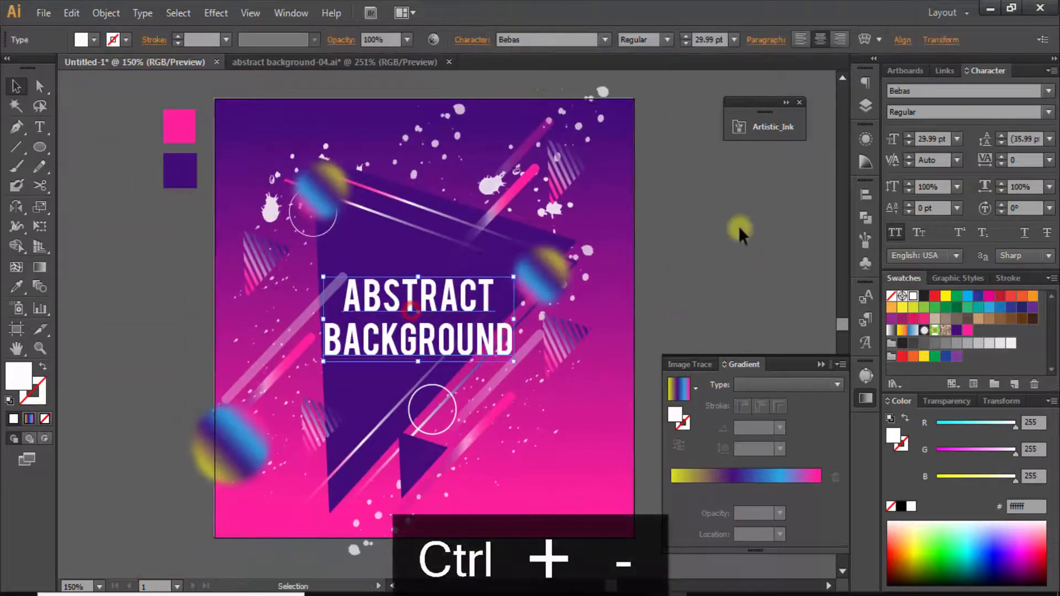
left_click(750, 228)
Step: Duplicate a striped triangle, the small purple triangle and a translucent rounded stroke into the artboard's lower right corner
left_click_drag(561, 343, 602, 445)
left_click(423, 456)
left_click_drag(391, 479, 556, 485)
left_click_drag(485, 392, 575, 442)
left_click_drag(574, 442, 522, 523)
left_click(697, 274)
key("space")
left_click_drag(189, 259, 201, 301)
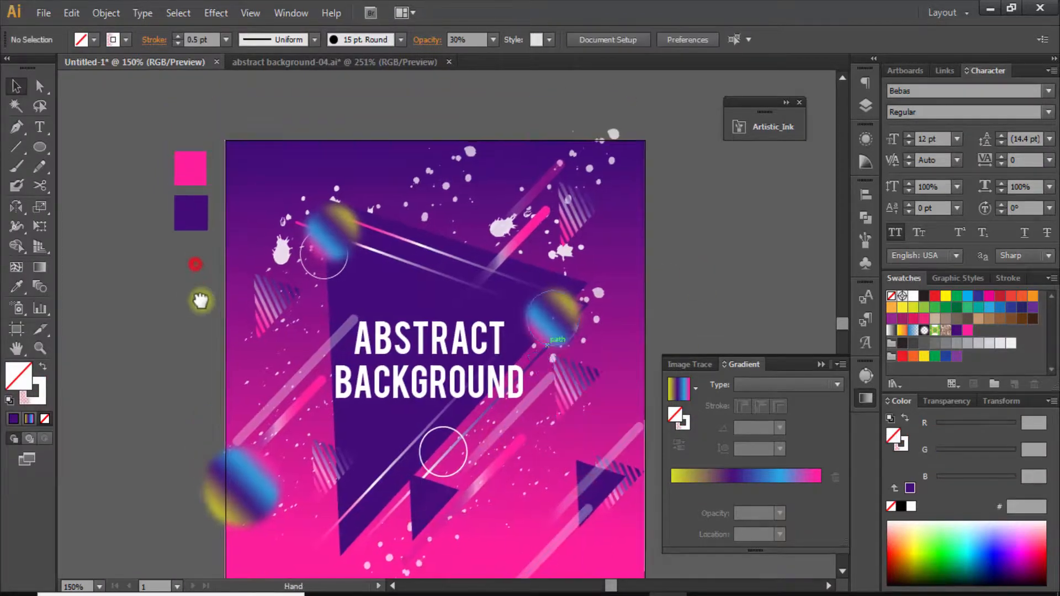
key("ctrl+minus")
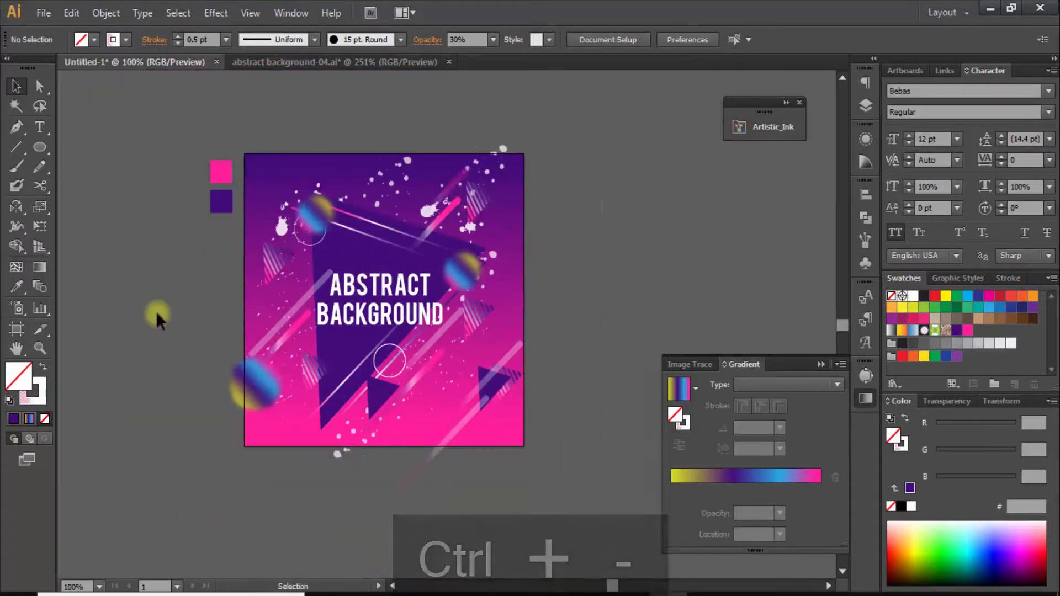
key("ctrl+KP_Add")
scroll(165, 308, "up", 2)
key("ctrl+minus")
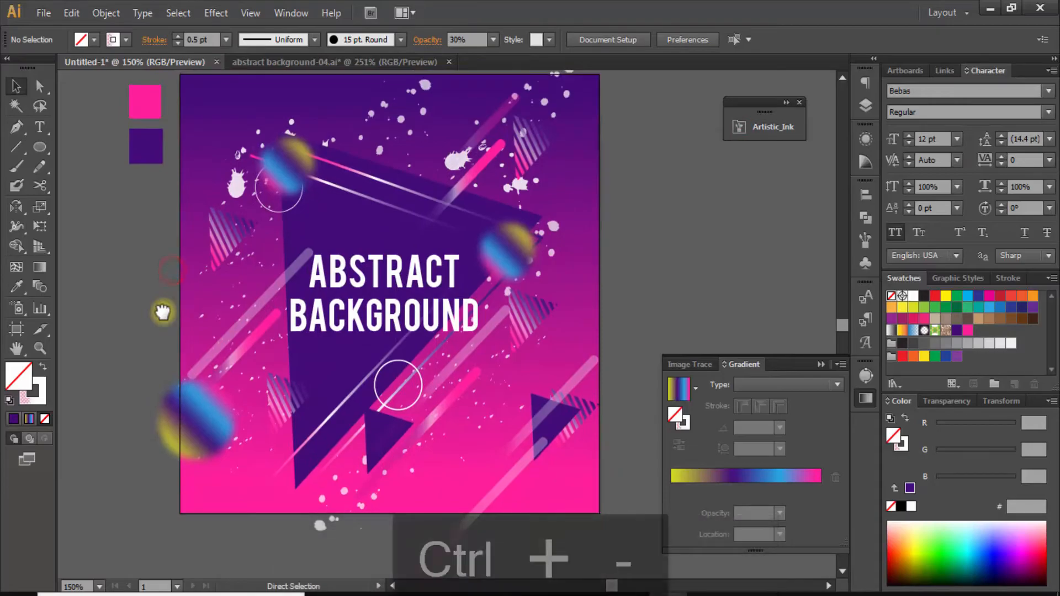